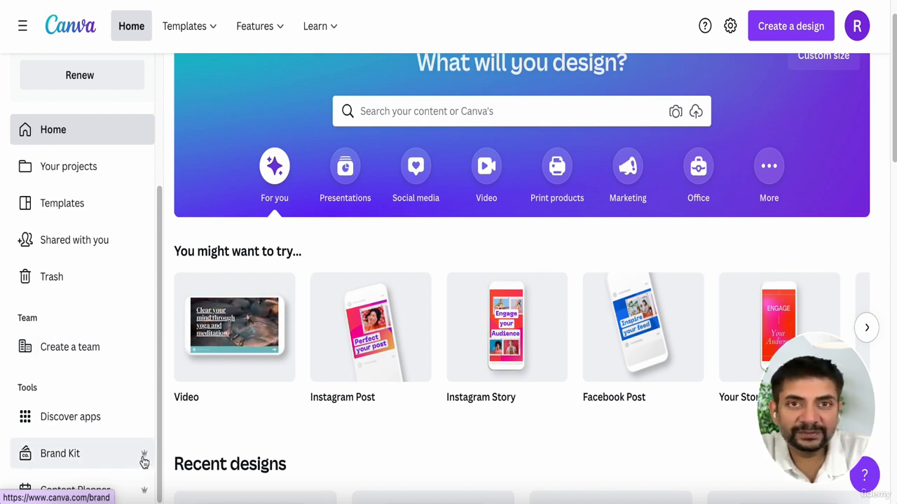
View the Brand Kit and create a new blank design of type Logo
left_click(74, 466)
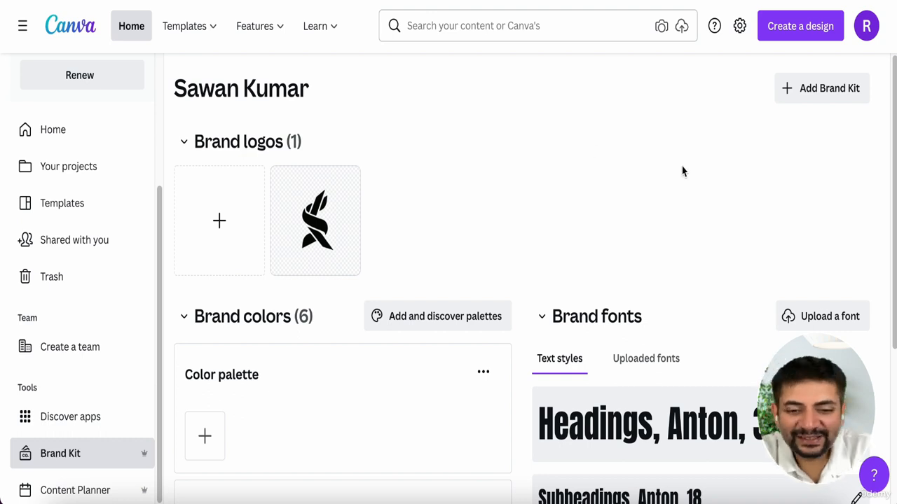
left_click(794, 33)
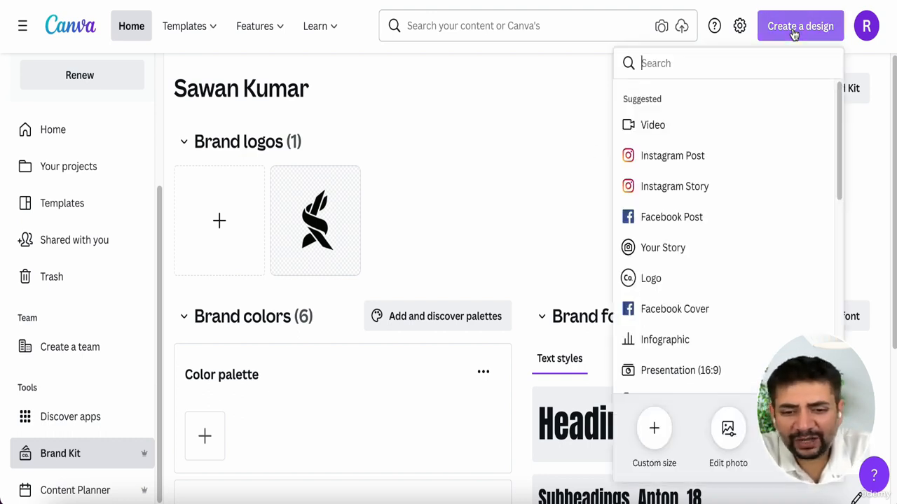
left_click(663, 281)
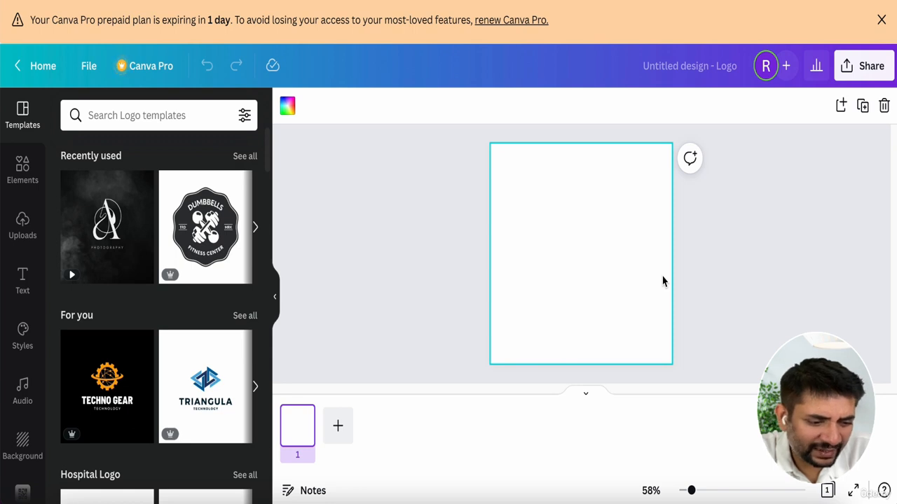
Apply all 3 pages of the Gold Gear Technology Logo template to the design and dismiss the plan renewal notice
scroll(243, 414, "down", 3)
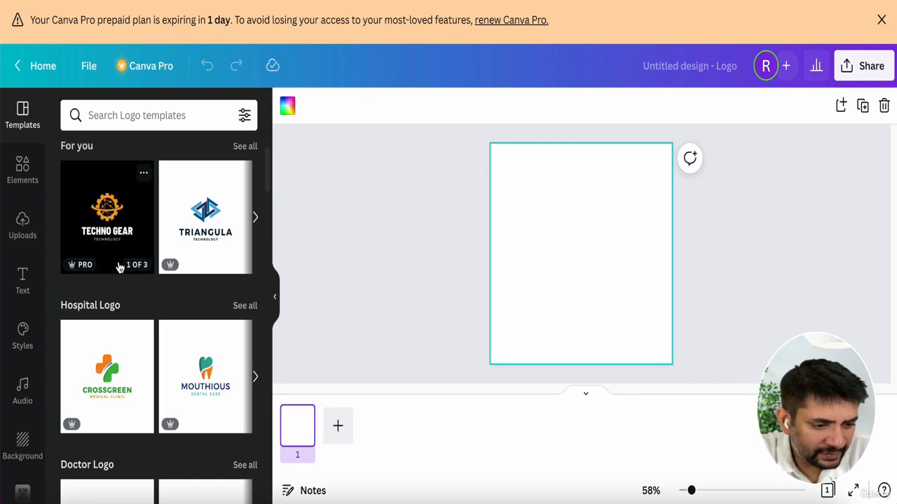
left_click(100, 230)
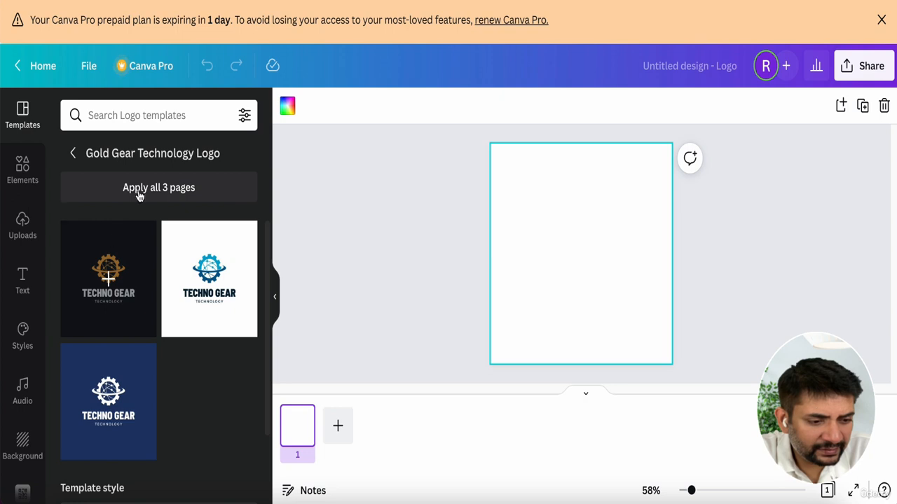
left_click(117, 225)
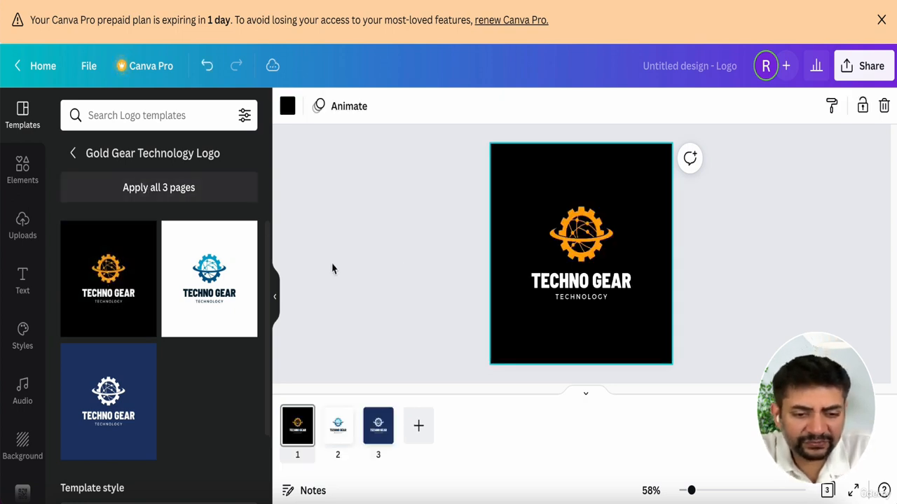
left_click(449, 255)
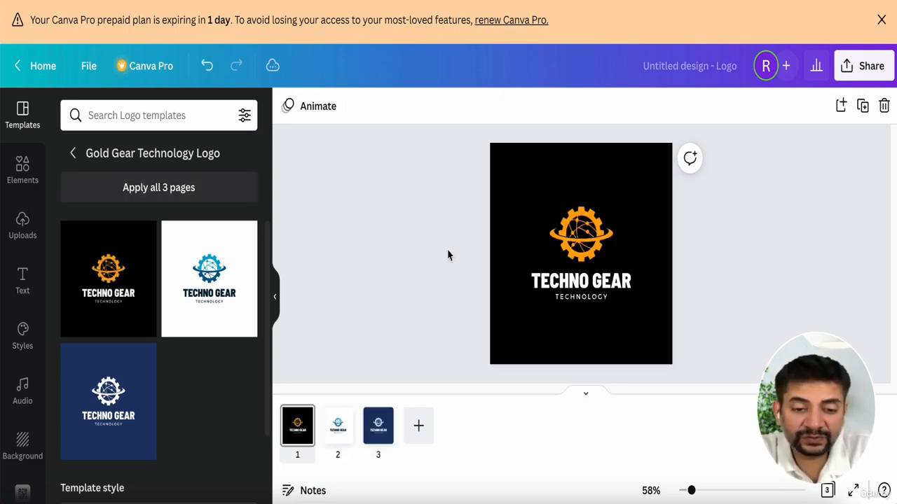
left_click(881, 20)
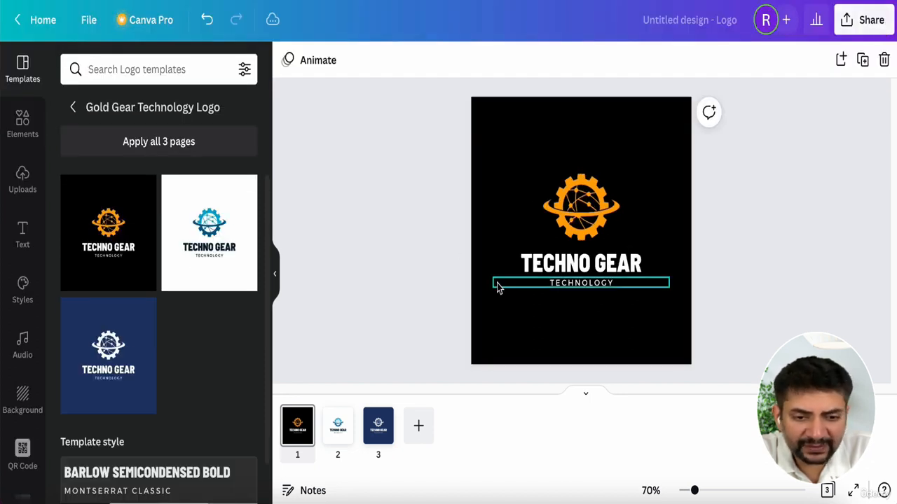
Look through the three logo colour versions on pages 2, 3 and 1
left_click(340, 435)
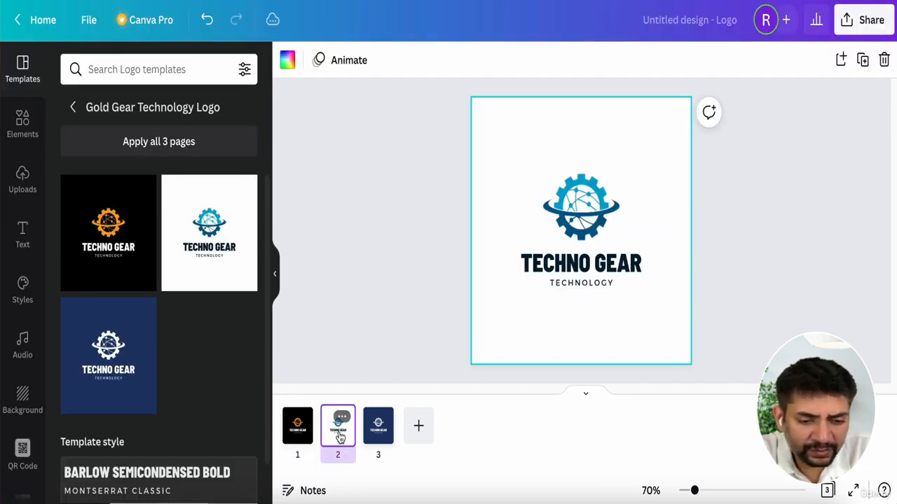
left_click(378, 440)
left_click(333, 438)
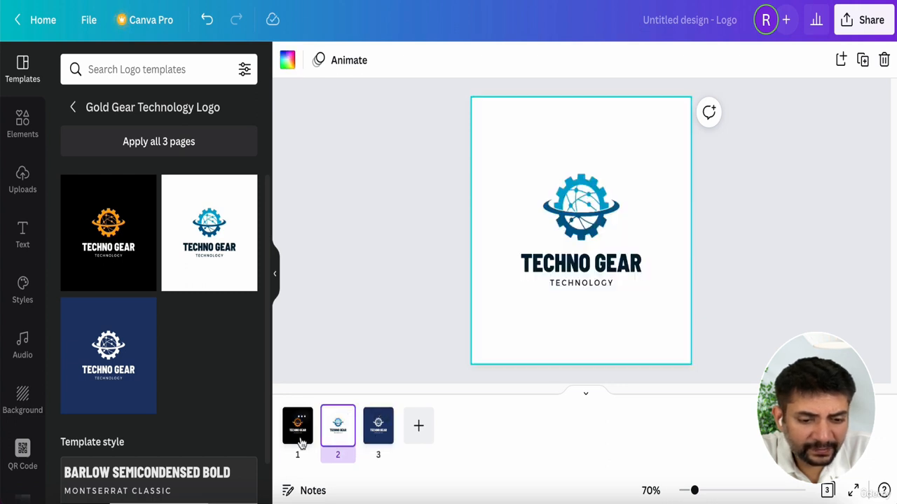
left_click(301, 441)
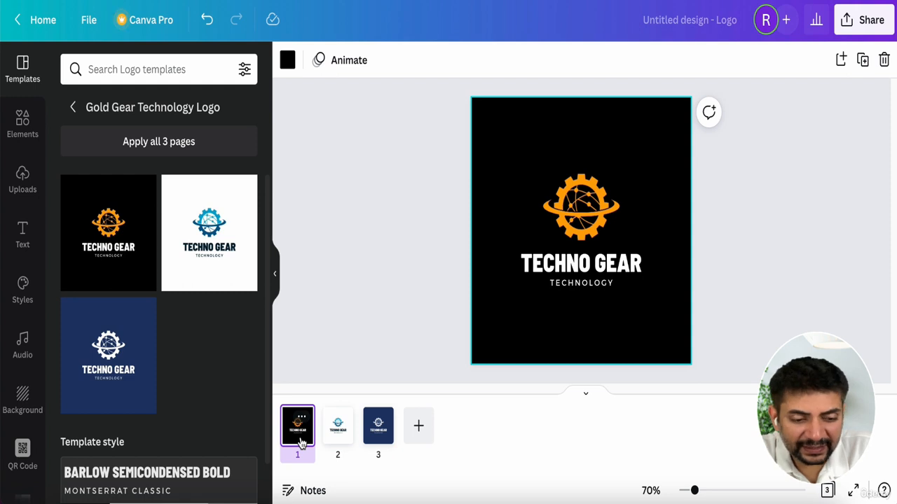
Copy the orange Techno Gear logo from page 1 onto a new fourth page and delete its two text lines there
left_click(419, 426)
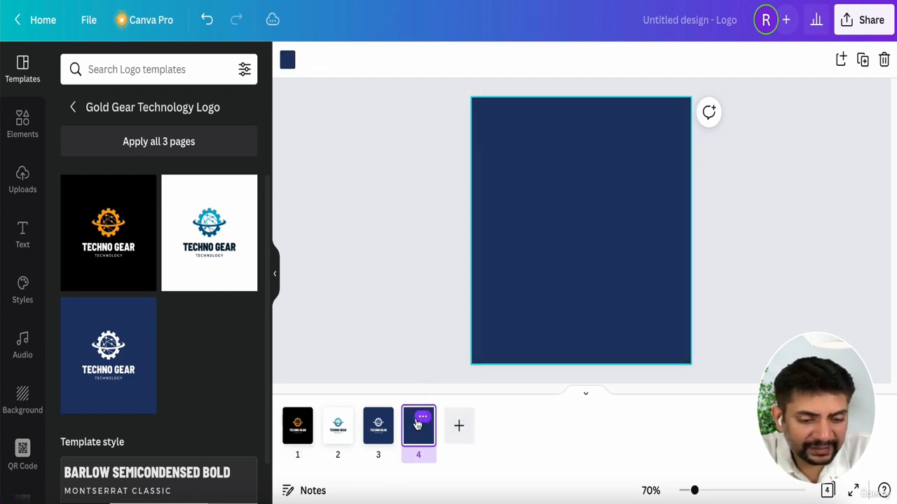
left_click(309, 434)
key("ctrl+a")
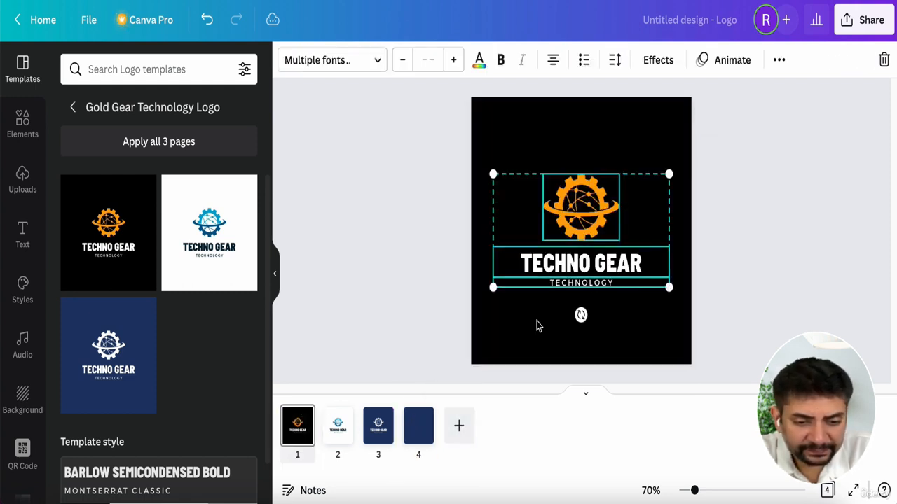
left_click(424, 434)
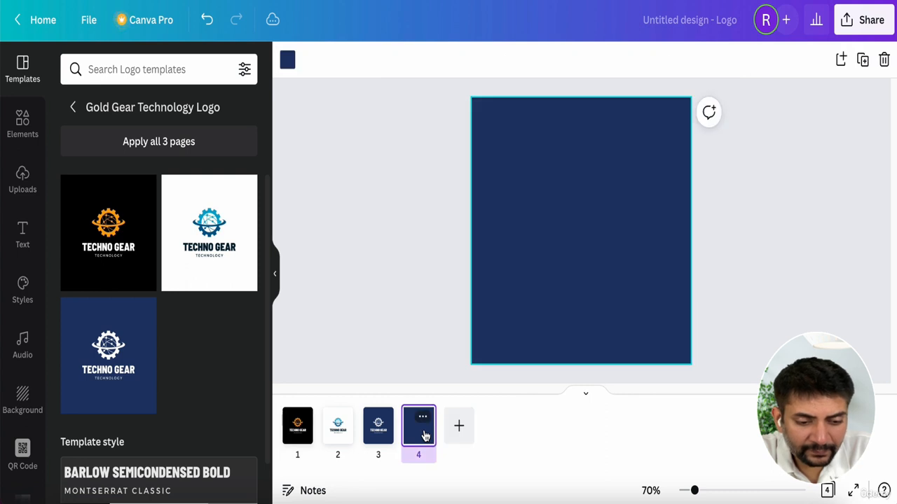
key("ctrl+v")
left_click_drag(504, 319, 588, 266)
key("Delete")
Enlarge the orange gear icon on page 4 to most of the page width and centre it
left_click_drag(589, 203, 586, 233)
left_click_drag(619, 205, 659, 162)
left_click_drag(542, 264, 504, 319)
left_click_drag(575, 224, 577, 223)
left_click(778, 264)
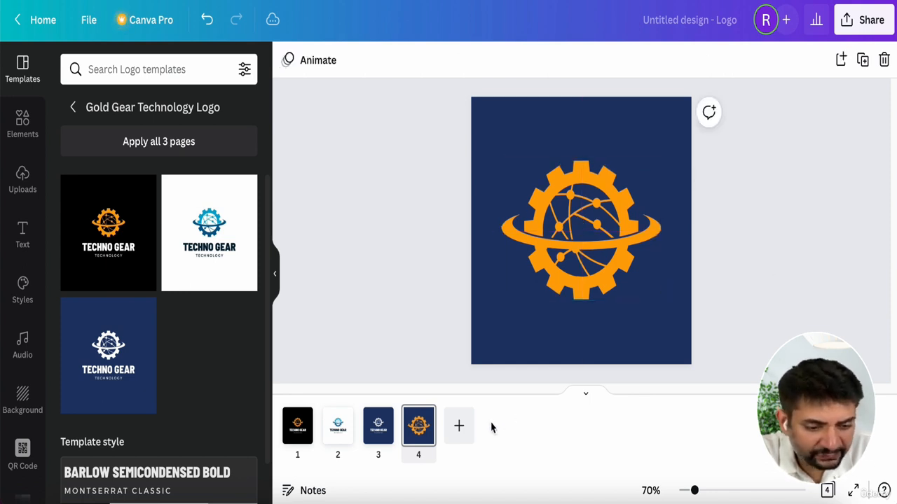
Change the background of page 4 to white from the document colors
left_click(481, 355)
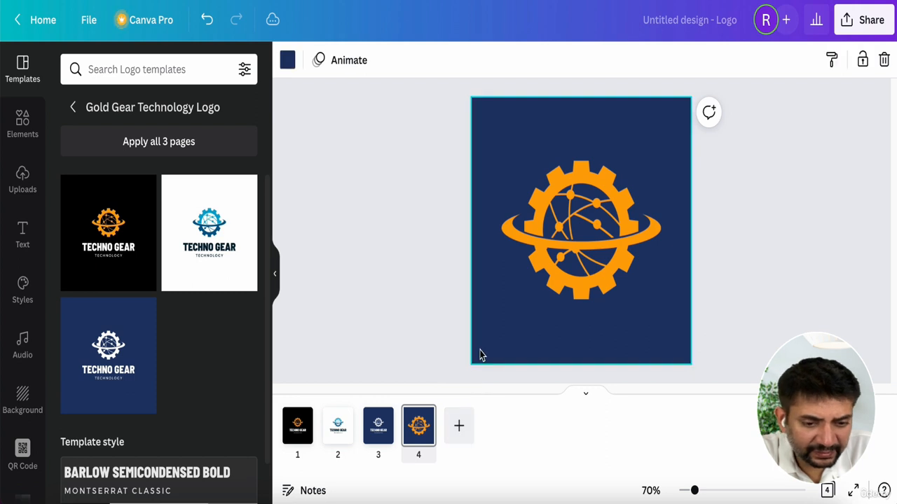
left_click(285, 59)
left_click(141, 183)
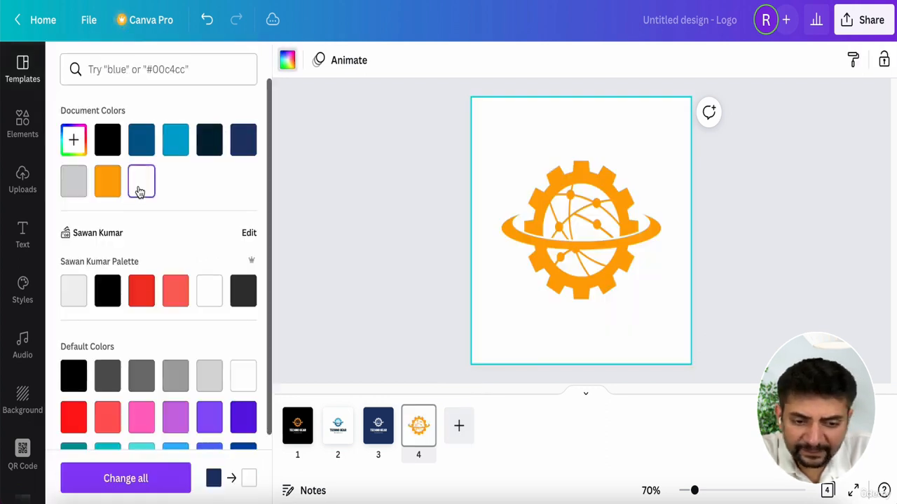
Add a fifth page and copy only the blue gear icon from page 2 onto it
left_click(461, 426)
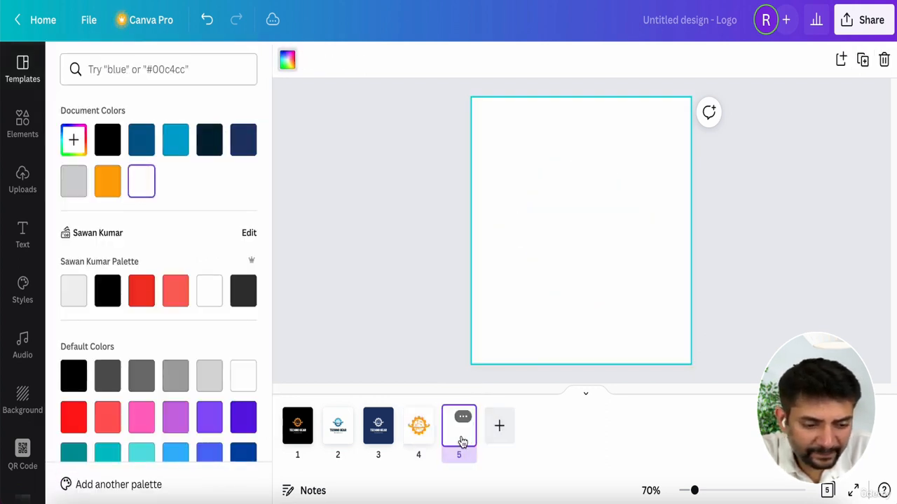
left_click(335, 446)
left_click(581, 209)
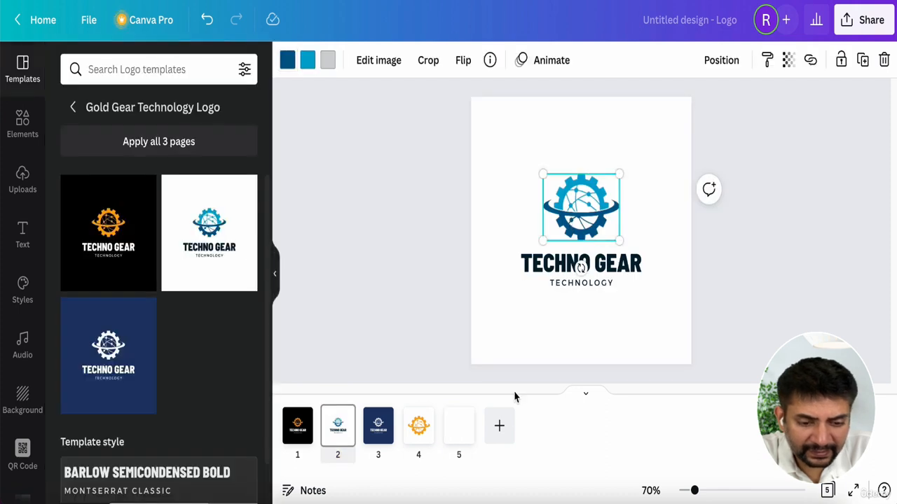
left_click(463, 431)
key("ctrl+v")
Enlarge the blue gear icon on page 5 to most of the page width and position it around the page centre
left_click_drag(542, 243, 514, 318)
left_click_drag(621, 173, 681, 146)
left_click_drag(608, 198, 608, 223)
Enlarge the orange gear icon on page 4 slightly to match the blue icon's size, and compare it with page 5
left_click(412, 438)
left_click(531, 287)
left_click_drag(497, 305, 493, 308)
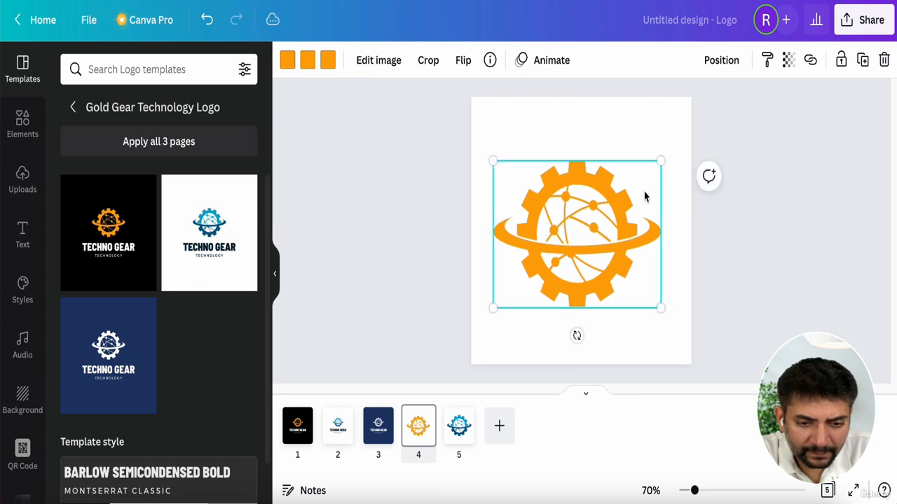
left_click_drag(660, 161, 667, 155)
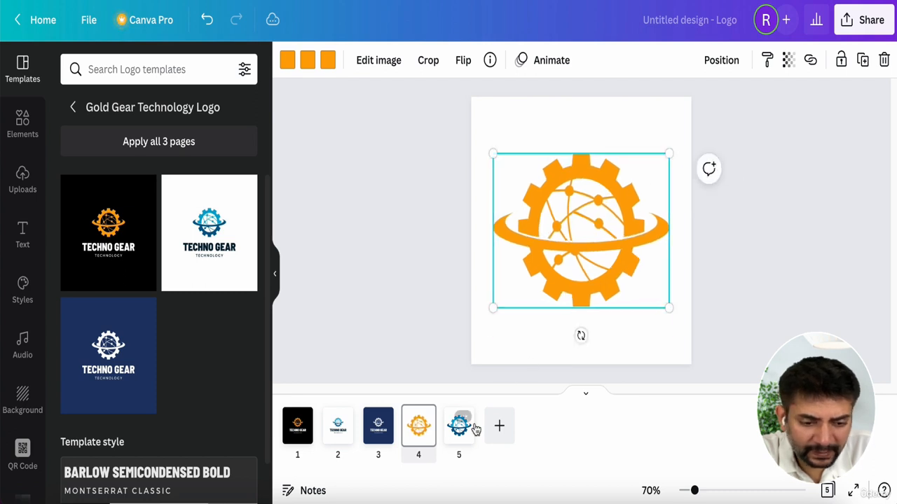
left_click(459, 438)
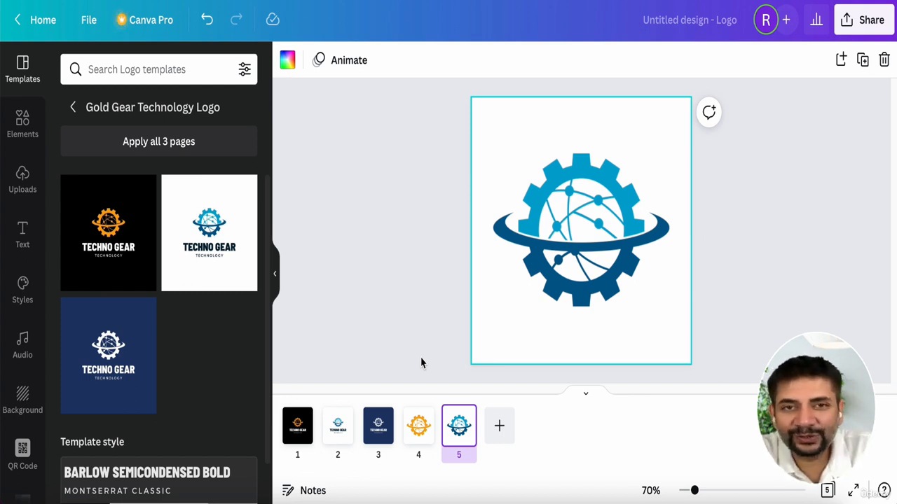
Duplicate page 2 with the blue Techno Gear logo on white
left_click(343, 445)
left_click(342, 417)
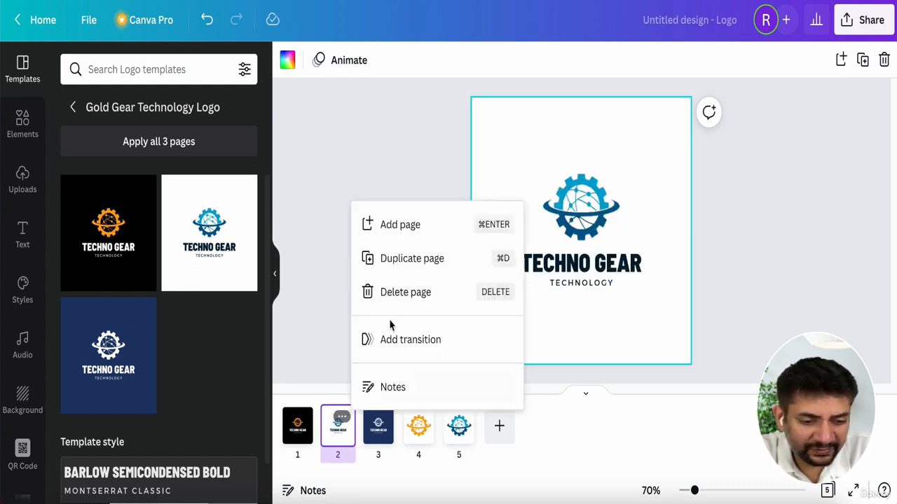
left_click(402, 272)
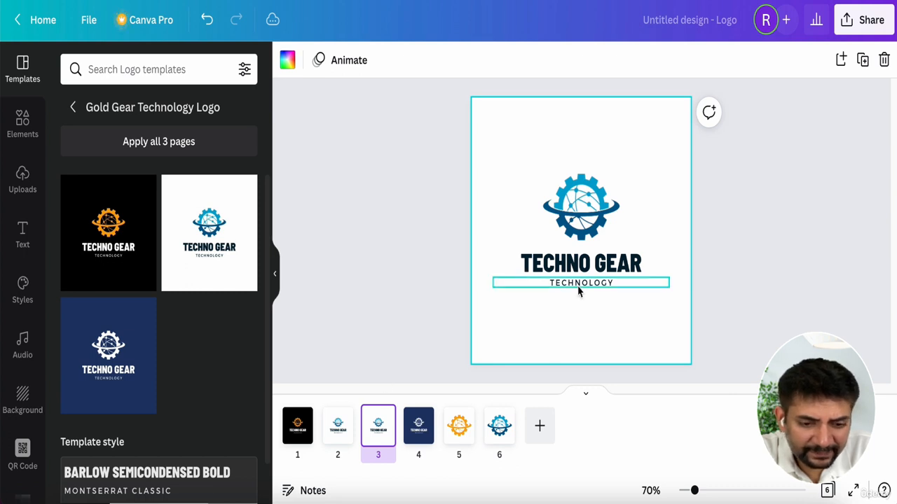
On the duplicated page 3, shrink the gear icon and place it to the left of the TECHNO GEAR text in one row
left_click_drag(581, 215, 531, 237)
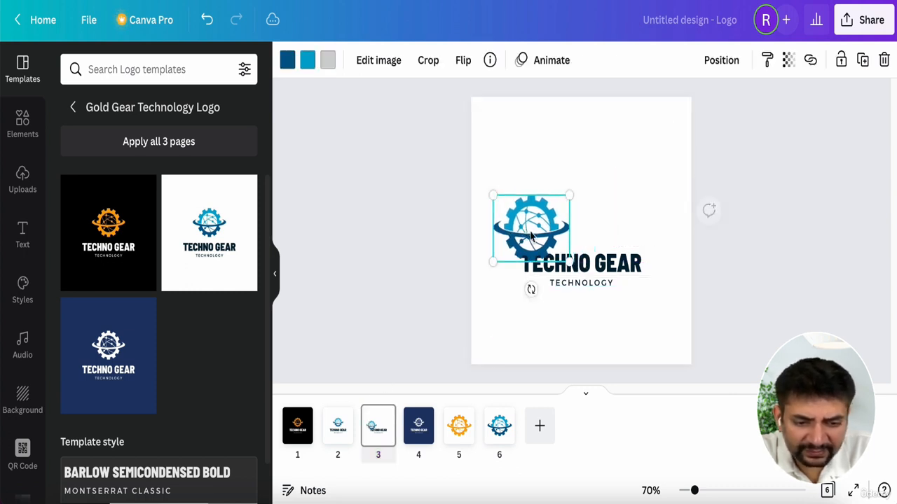
left_click_drag(578, 262, 628, 218)
left_click_drag(542, 230, 537, 231)
mouse_move(525, 266)
left_mouse_down()
mouse_move(513, 280)
mouse_move(541, 277)
mouse_move(536, 259)
left_mouse_up()
left_click_drag(608, 218, 590, 226)
Move the TECHNOLOGY tagline directly under the TECHNO GEAR text on page 3, centred beneath it
left_click(583, 288)
left_click_drag(578, 290, 635, 248)
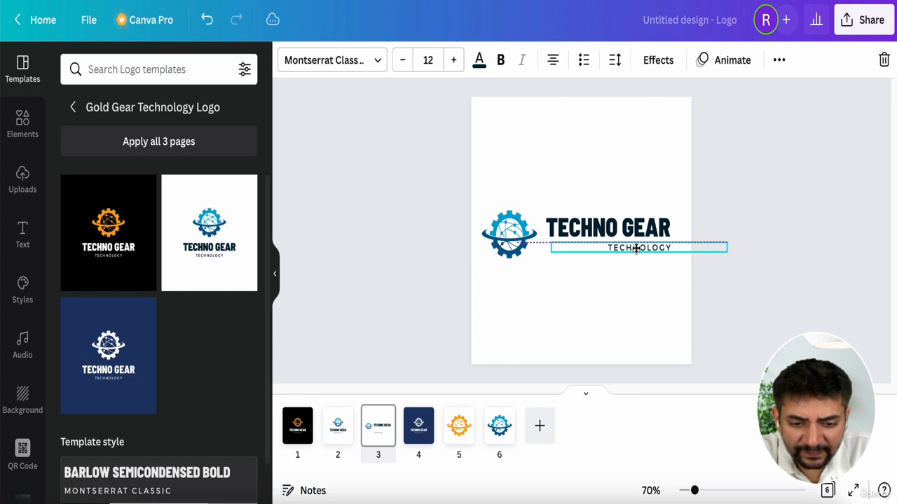
left_click_drag(635, 248, 605, 251)
left_click(576, 316)
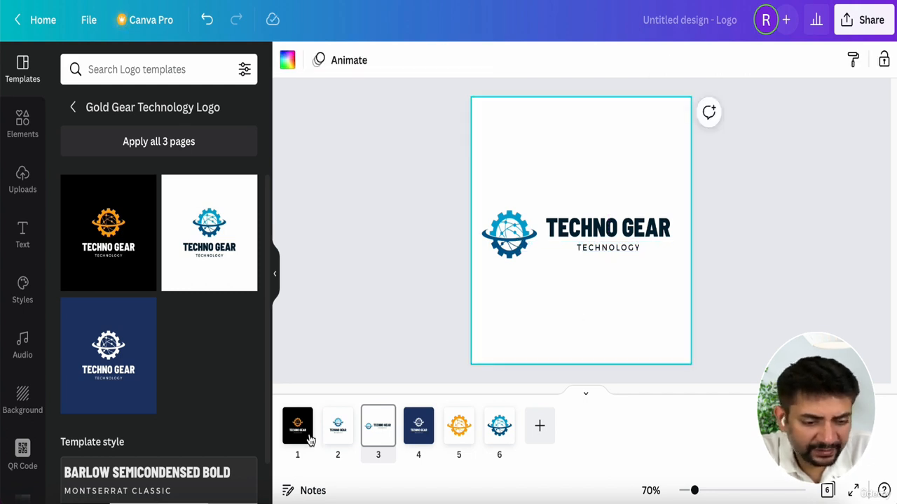
Review the logo variations on pages 1 through 6 one after another
left_click(305, 420)
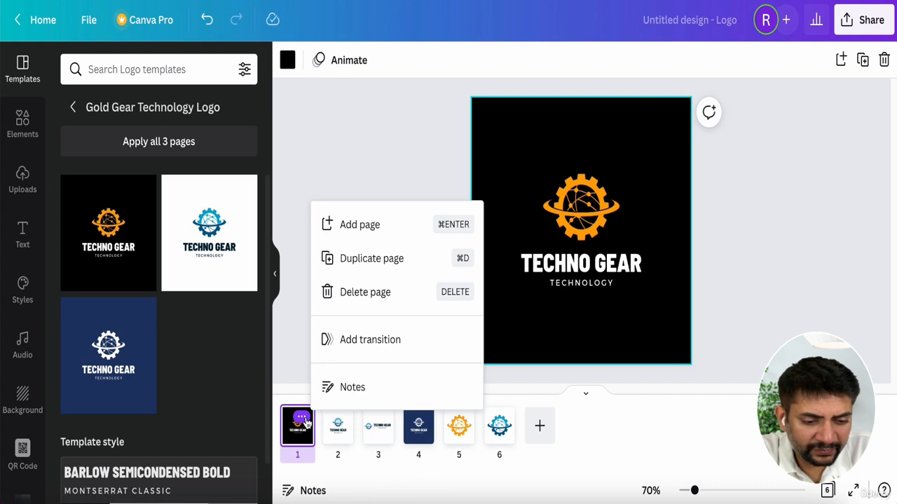
left_click(297, 363)
left_click(334, 434)
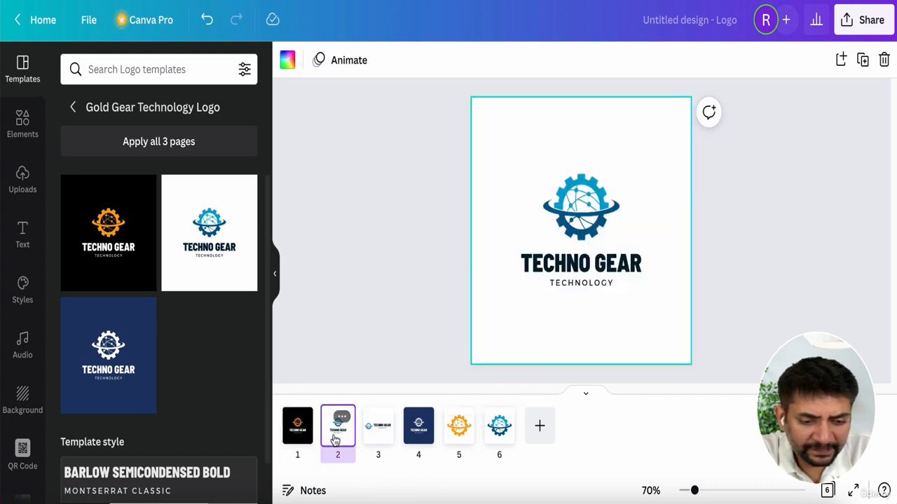
left_click(383, 447)
left_click(423, 441)
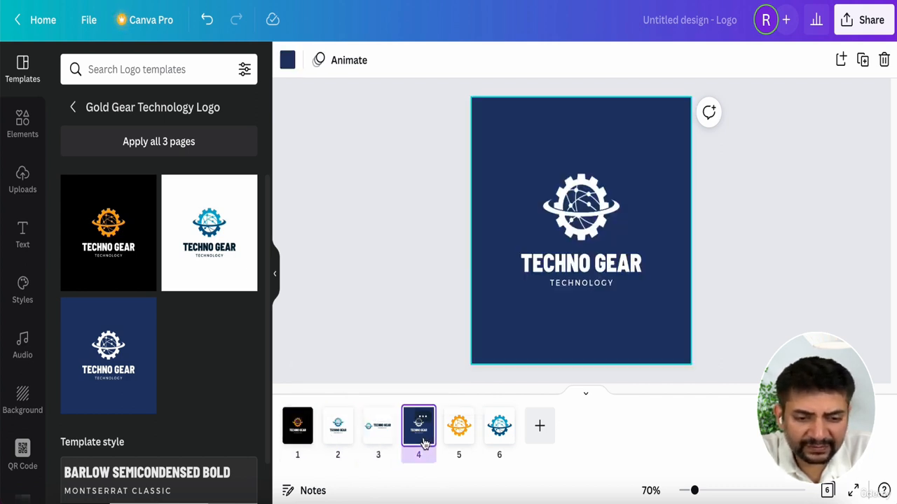
left_click(461, 438)
left_click(499, 433)
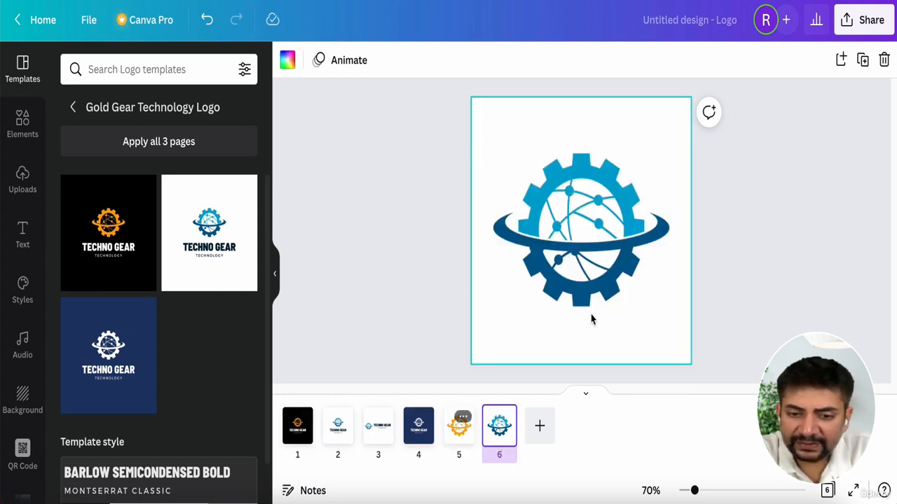
Download all 6 pages as PNG with a transparent background and return to page 3 with the horizontal logo
left_click(864, 22)
scroll(757, 256, "down", 2)
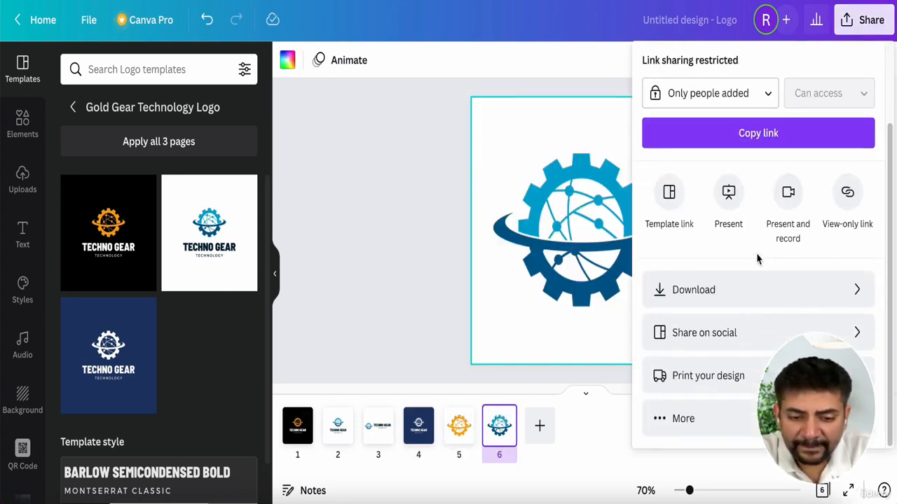
left_click(736, 290)
left_click(701, 219)
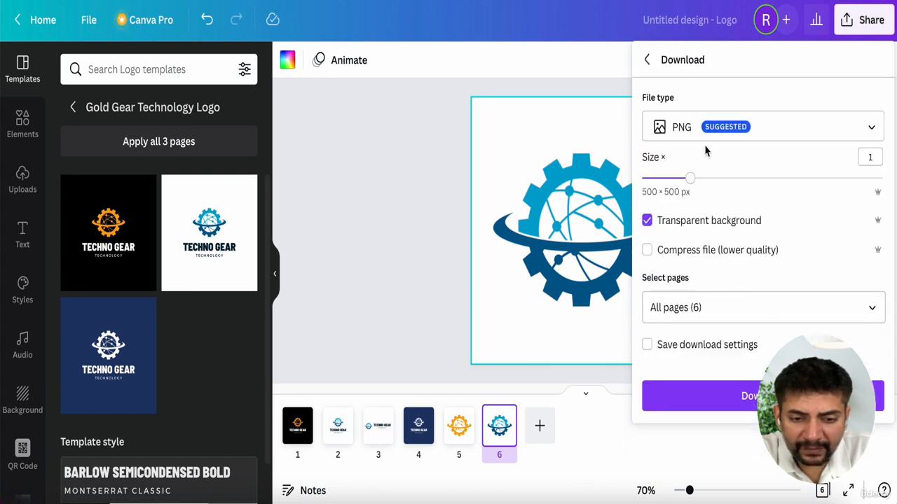
left_click(735, 396)
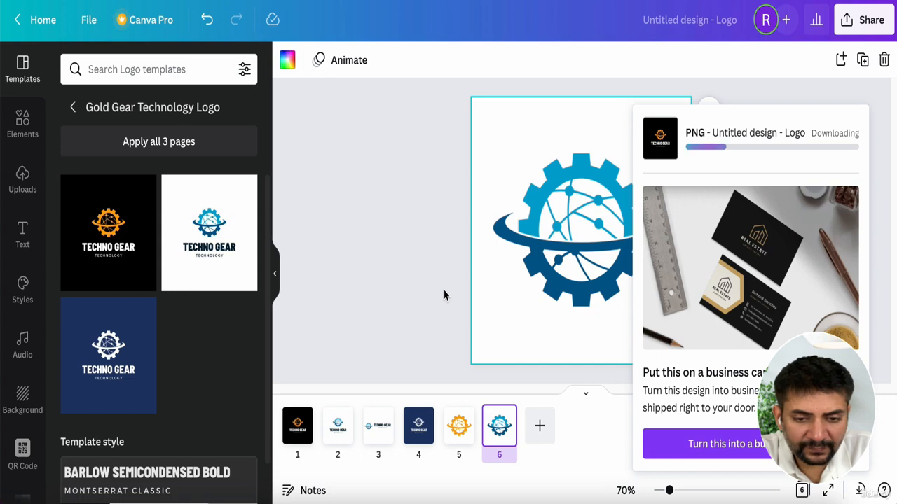
left_click(390, 436)
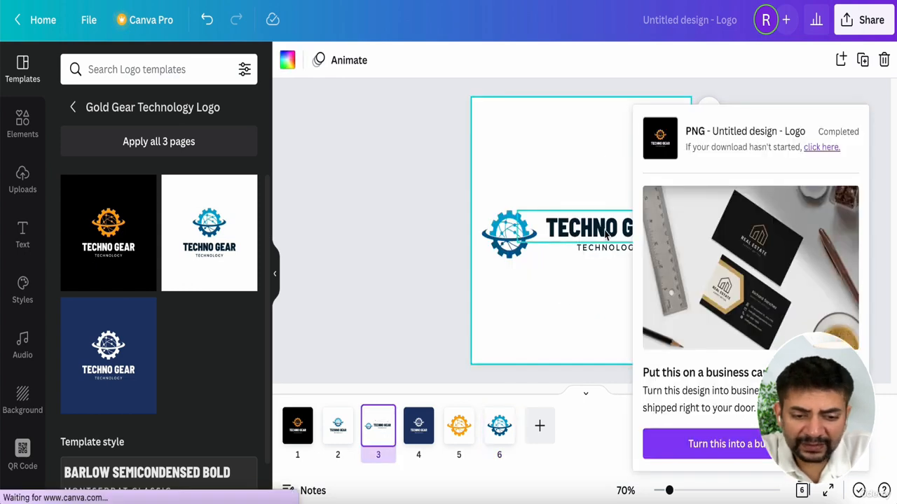
Leave the logo design for the Brand Kit page and create a new Brand Kit named Techno Gear
left_click(608, 234)
left_click(607, 233)
left_click(557, 184)
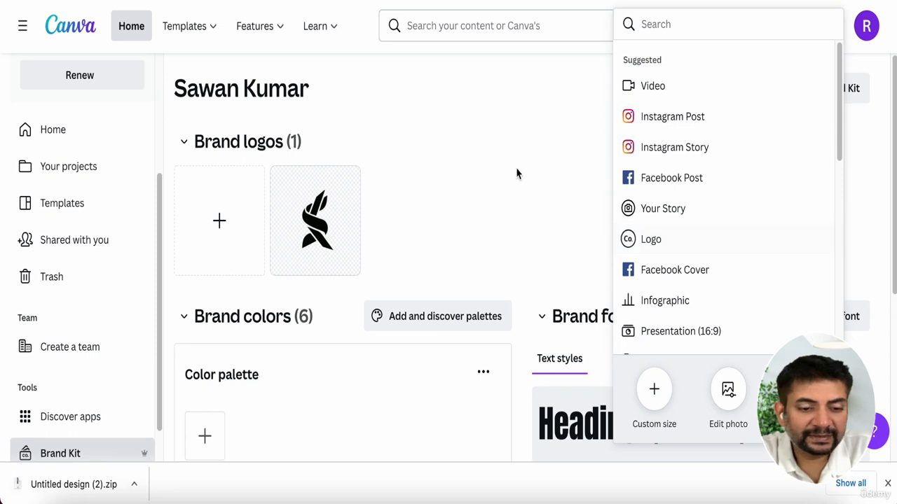
left_click(516, 175)
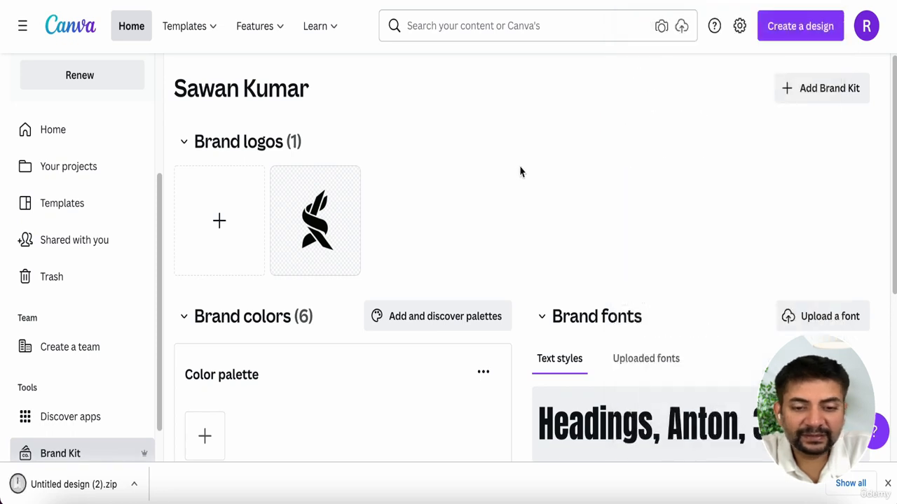
left_click(820, 89)
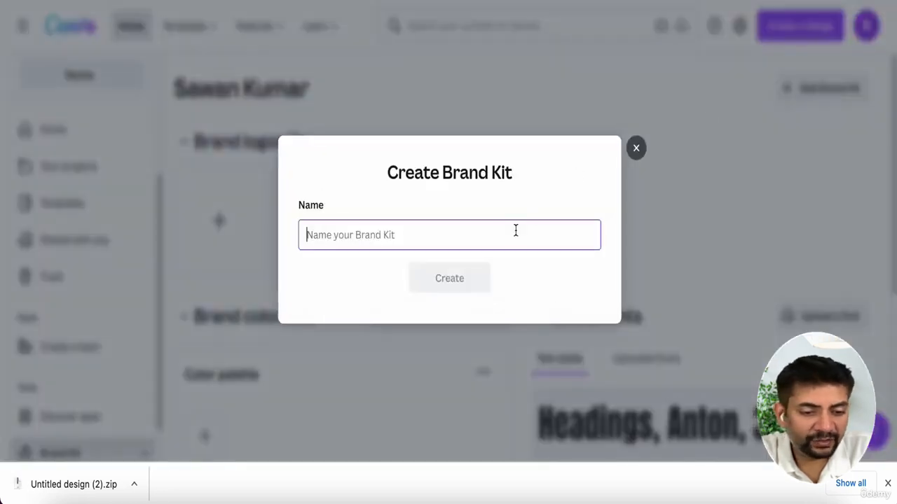
type("Techno Gear")
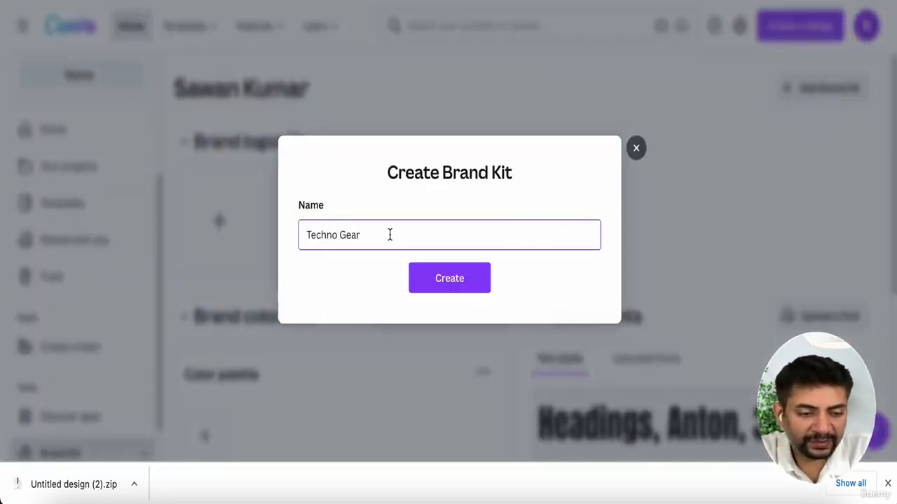
left_click(436, 275)
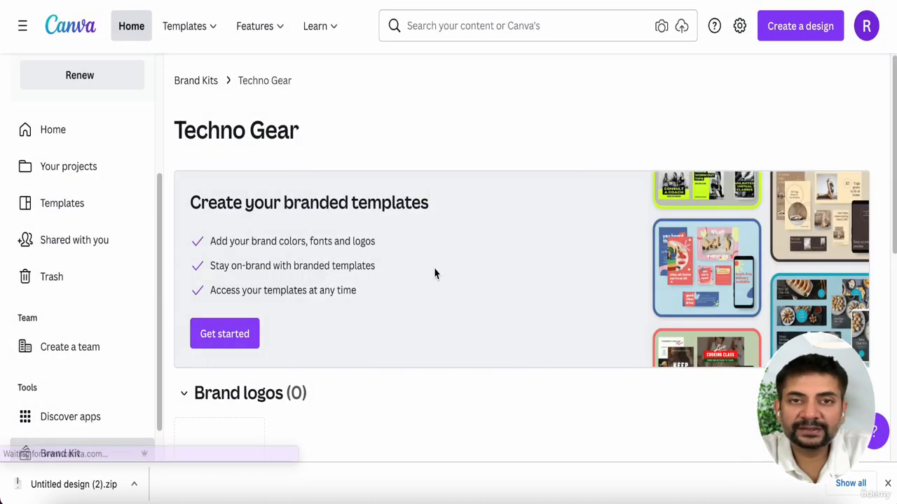
Extract the downloaded Untitled design (2).zip archive and return to the Techno Gear Brand Kit's logo section
scroll(435, 274, "down", 5)
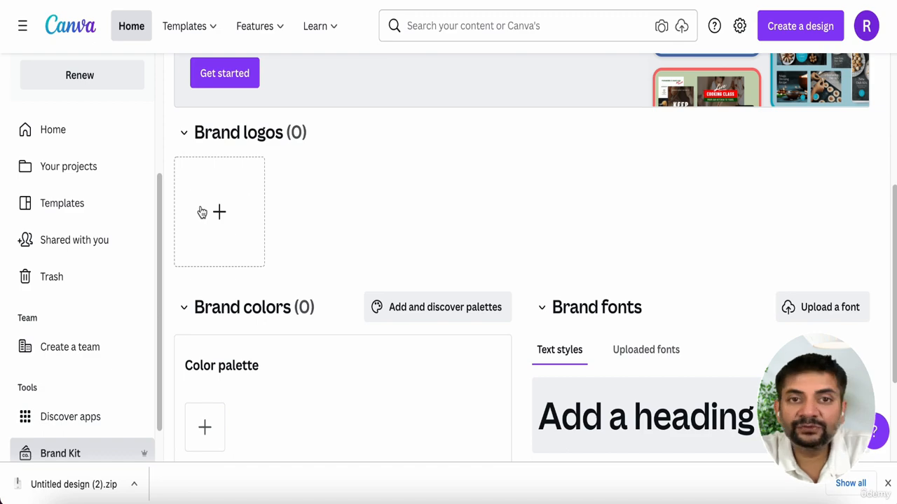
left_click(32, 485)
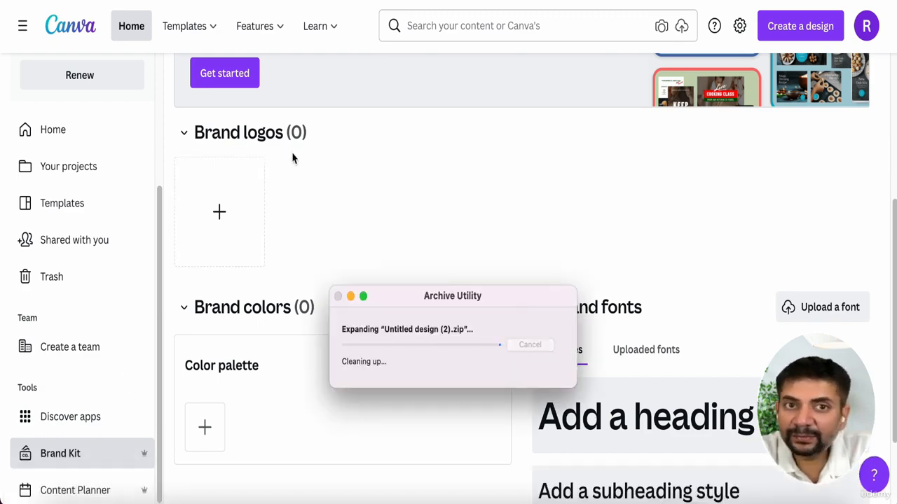
key("super+Tab")
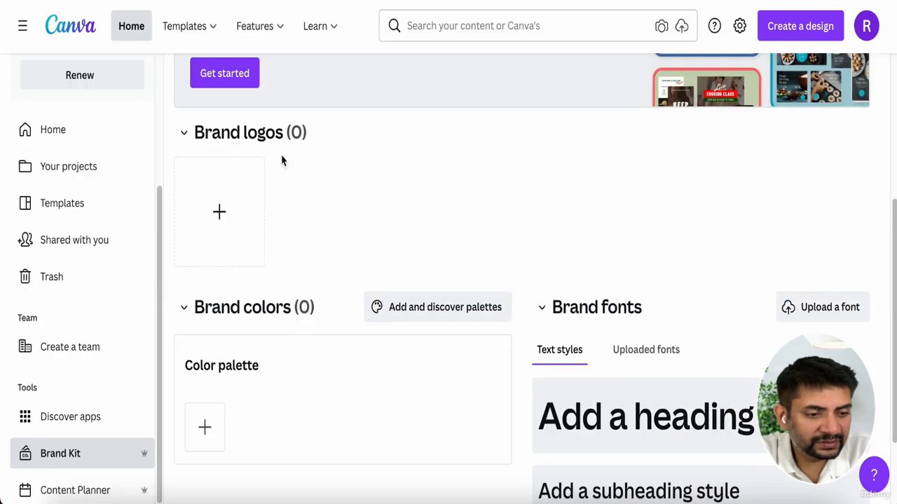
Start a brand logo upload and browse Downloads to the Untitled design folders
left_click(233, 218)
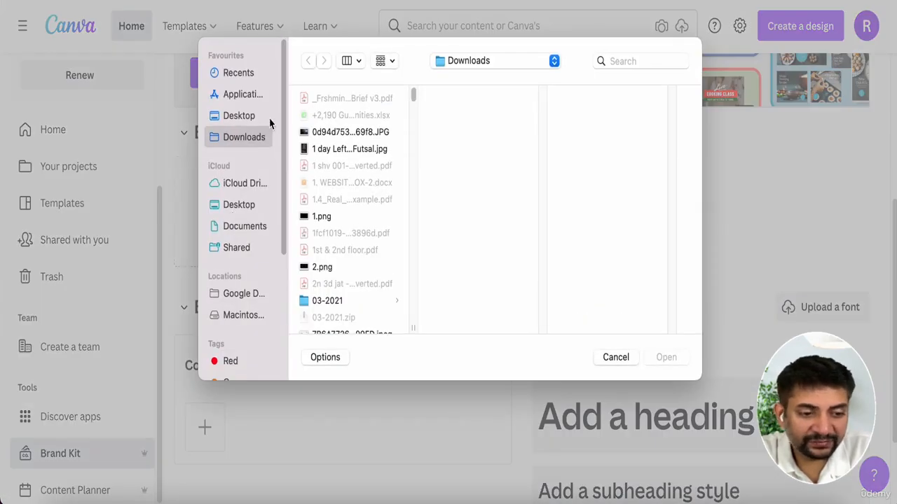
key("u")
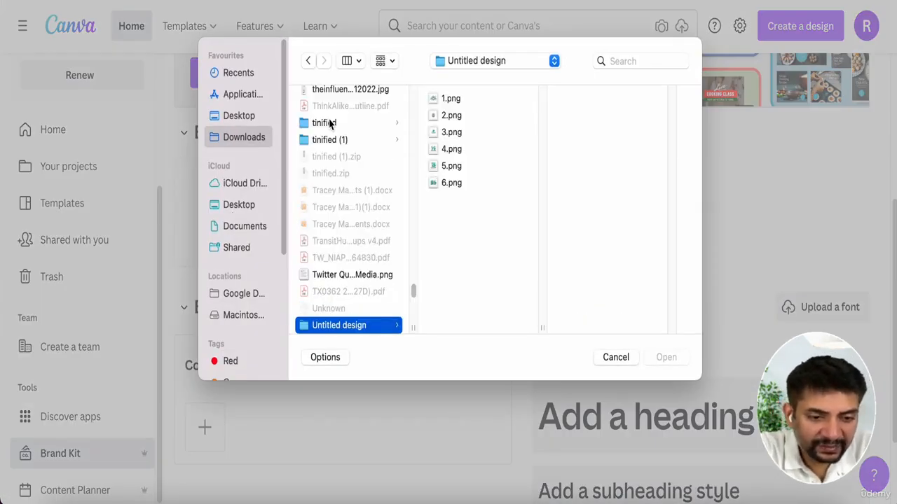
key("Down")
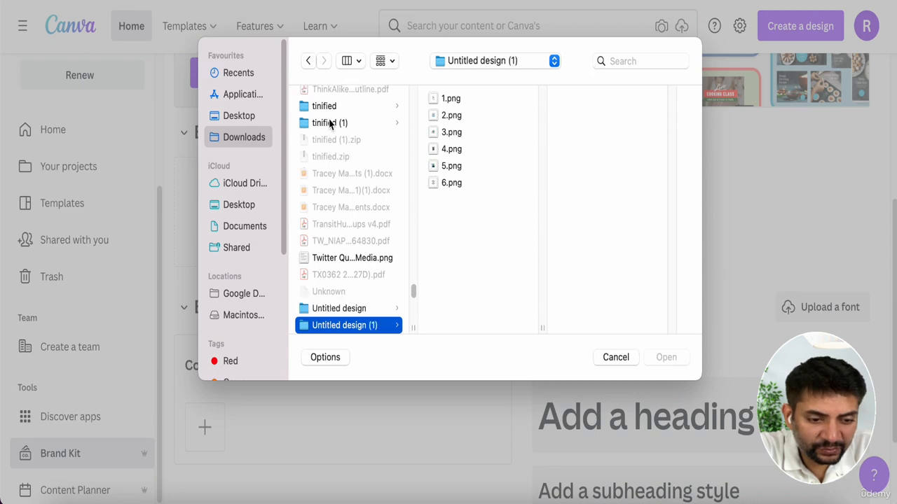
left_click(471, 96)
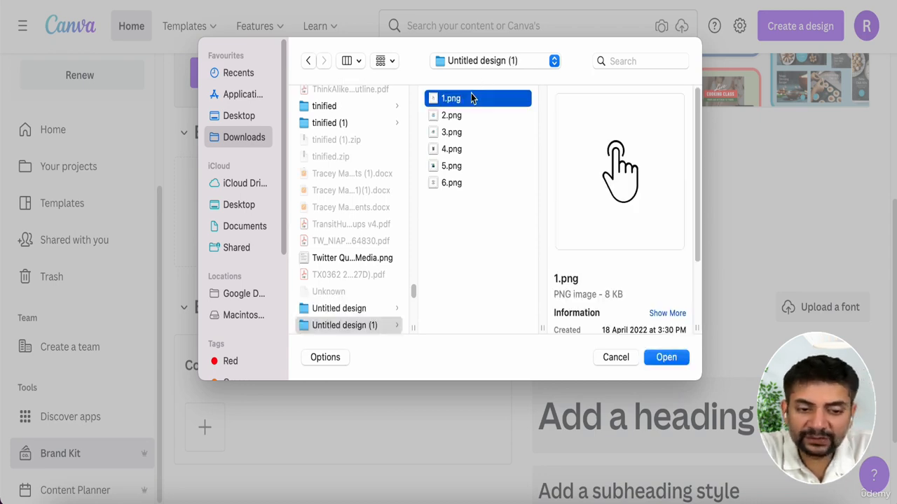
key("shift+Down")
key("shift+Down")
Upload all six files, 1.png to 6.png, from the Untitled design (2) folder as brand logos
scroll(338, 238, "down", 3)
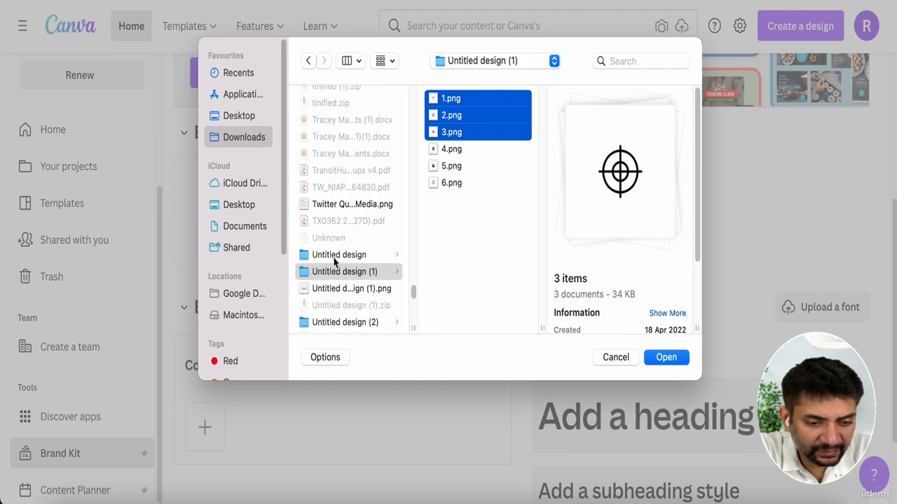
left_click(333, 322)
left_click(452, 101)
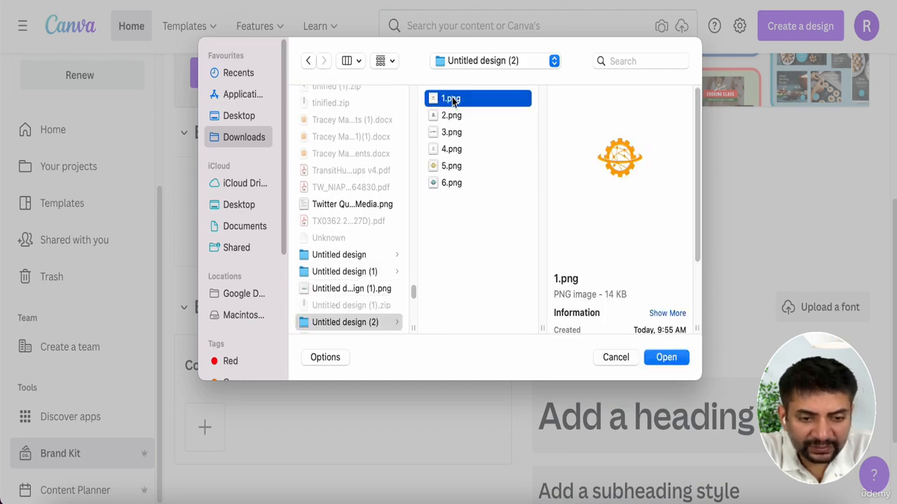
key("shift+Down")
key("shift+Down")
key("shift+Down")
key("shift+Down")
key("shift+Down")
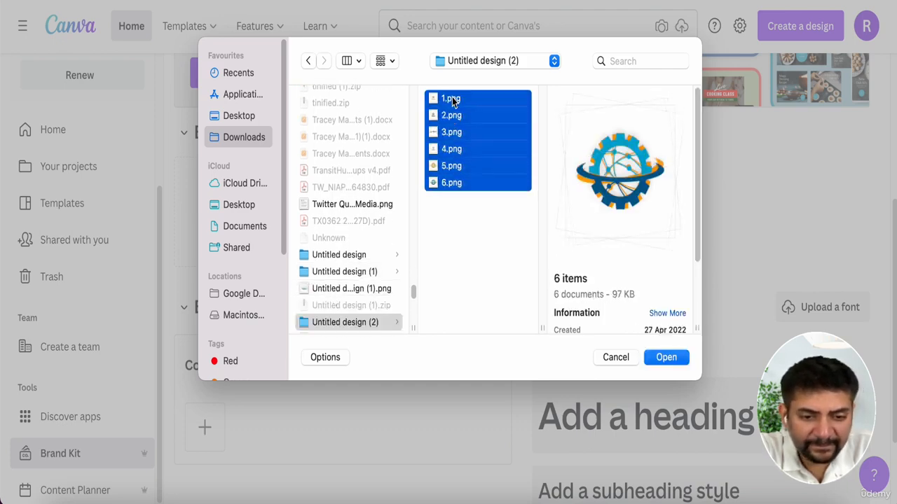
key("Return")
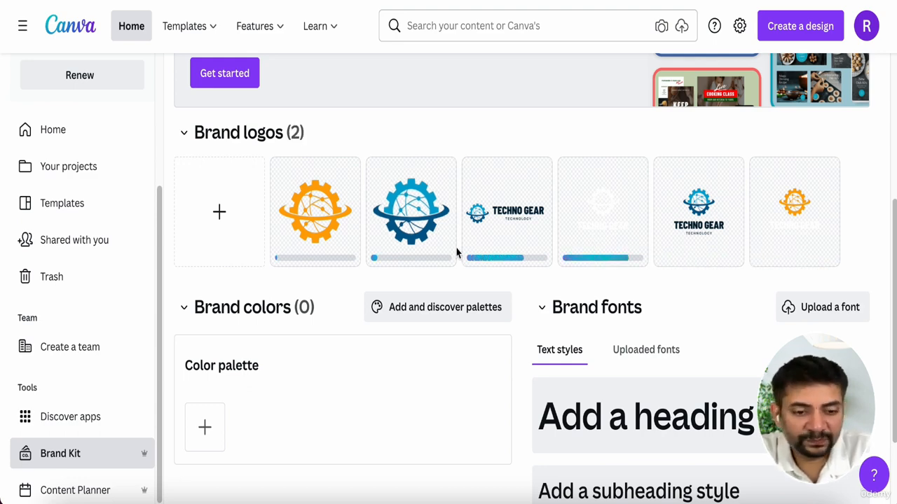
Add the red #C9414B as the first colour in the Brand Kit's colour palette
scroll(356, 301, "down", 1)
scroll(356, 302, "down", 2)
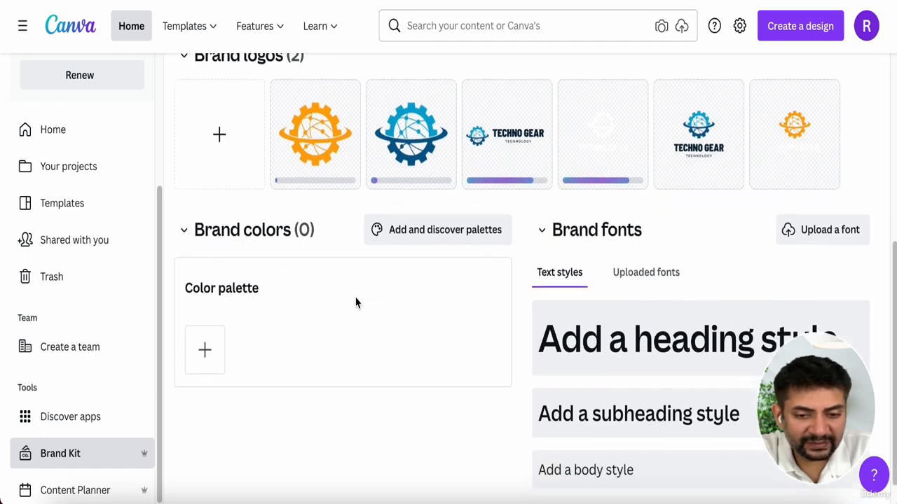
scroll(356, 302, "up", 1)
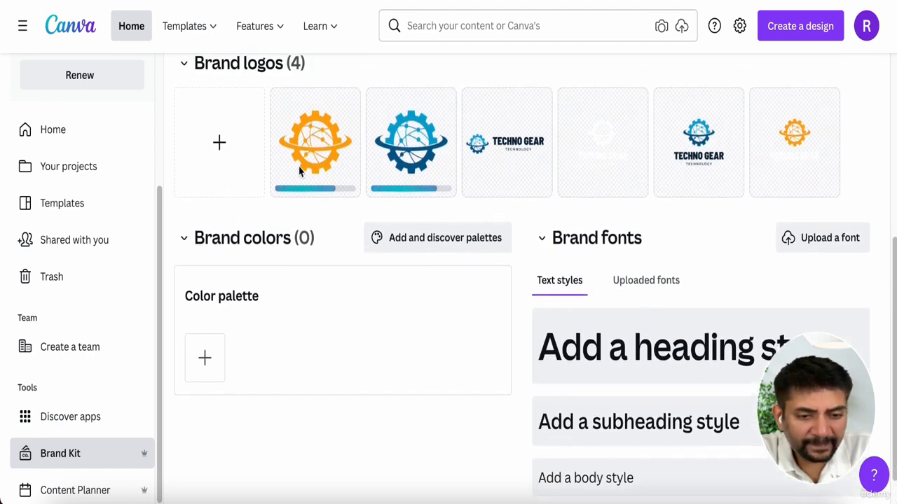
left_click(203, 361)
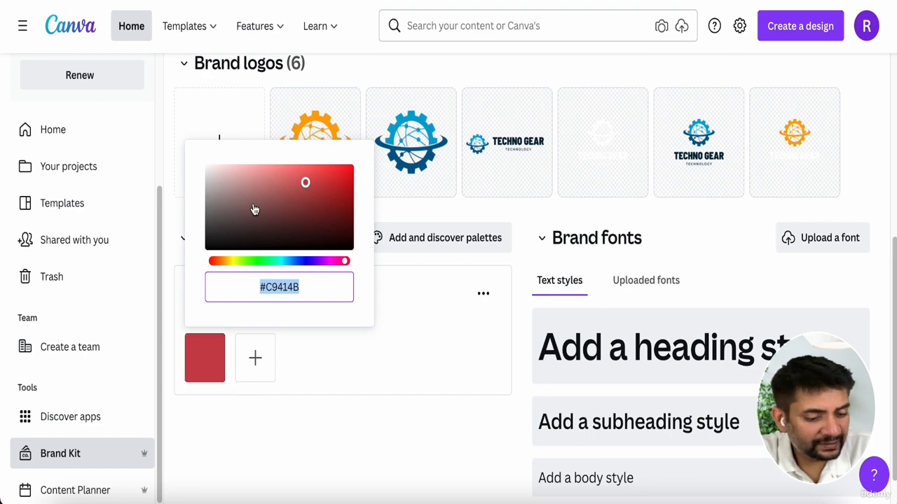
left_click(405, 425)
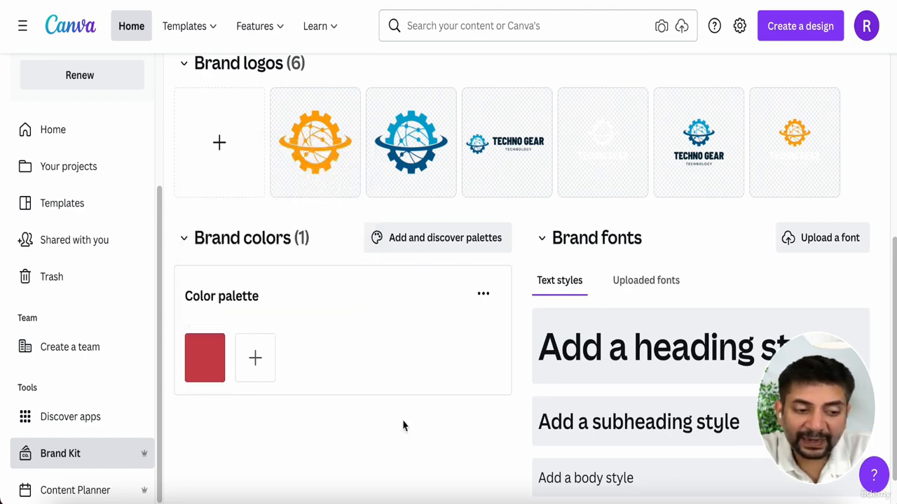
Add the blue #005C90 as the second colour in the palette, selecting its hex code where a custom value can be entered
scroll(403, 426, "up", 1)
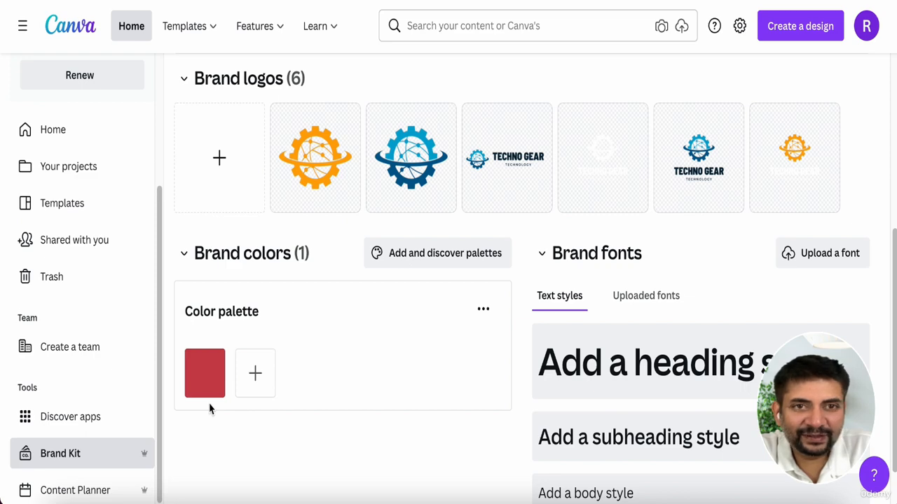
left_click(248, 397)
left_click(334, 303)
double_click(334, 303)
left_click(317, 303)
left_click_drag(315, 303, 370, 305)
left_click(352, 302)
left_click(366, 304)
left_click_drag(315, 303, 364, 302)
left_click(362, 303)
left_click(334, 300)
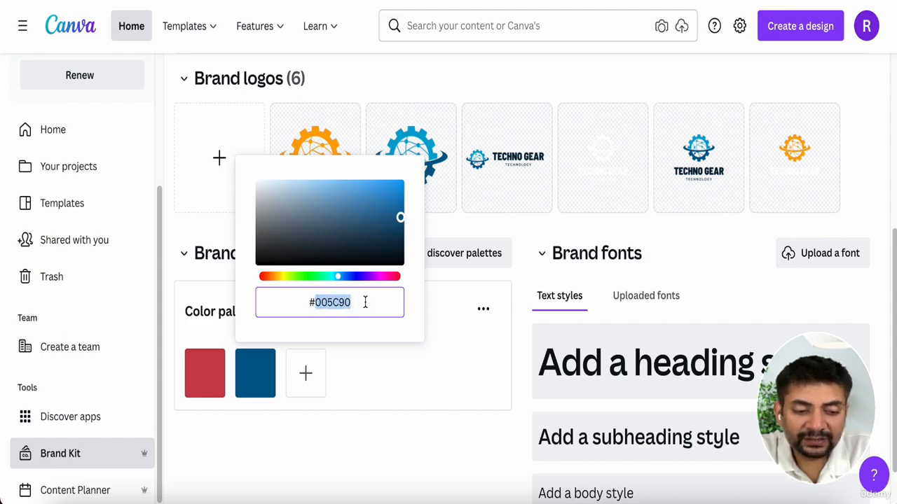
left_click(365, 303)
left_click(313, 304)
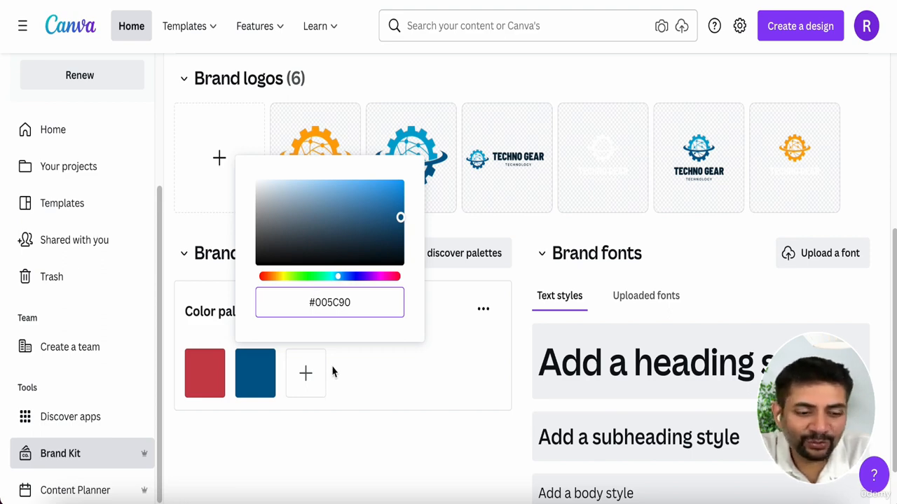
left_click(306, 448)
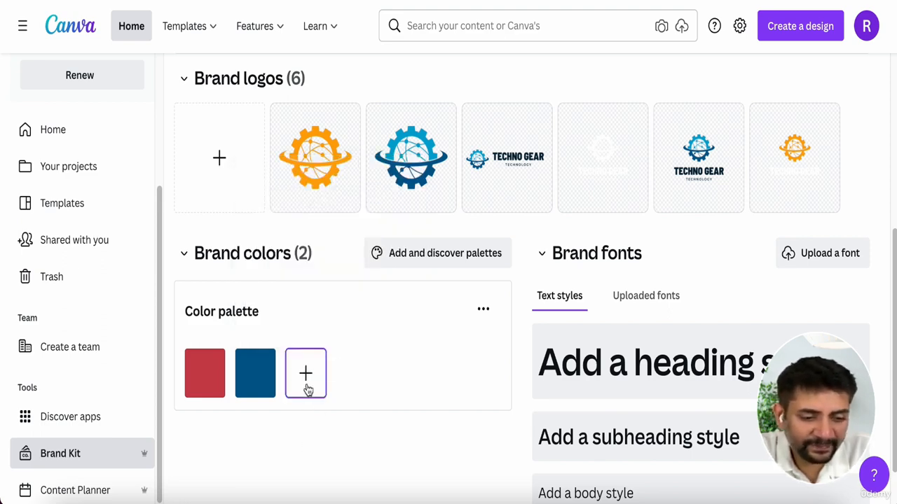
Browse the ready-made colour palettes offered for the brand colours
left_click(425, 254)
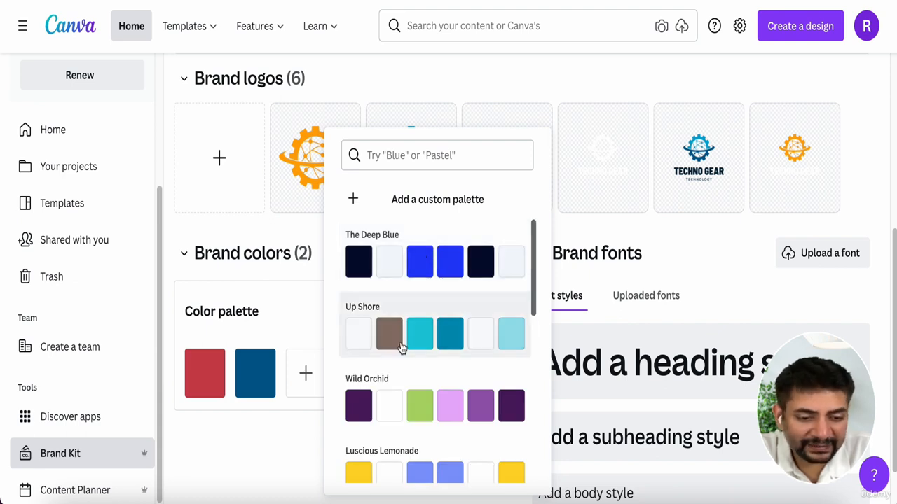
scroll(401, 347, "down", 1)
scroll(402, 348, "down", 6)
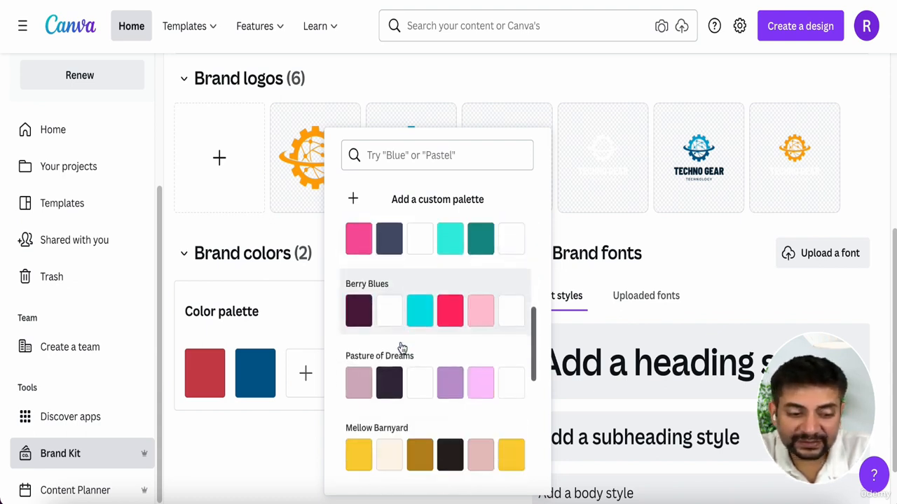
scroll(401, 348, "down", 8)
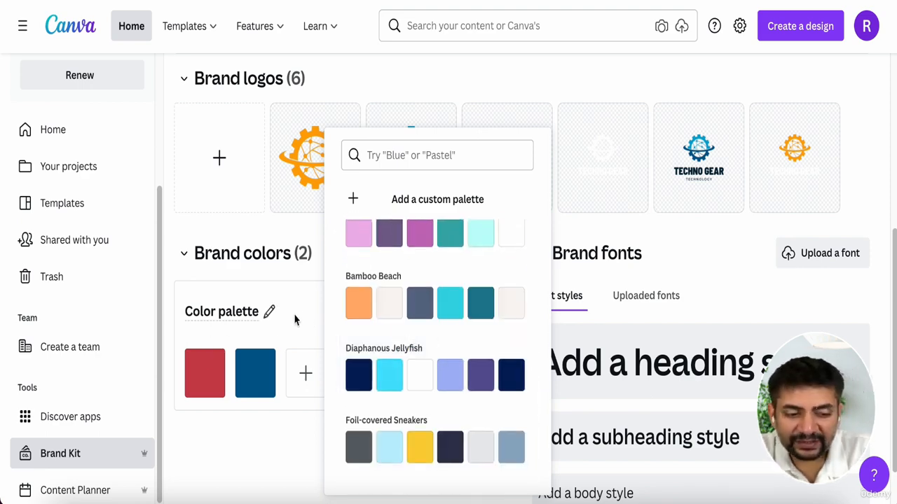
Rename the colour palette as Techno Gear
left_click(265, 311)
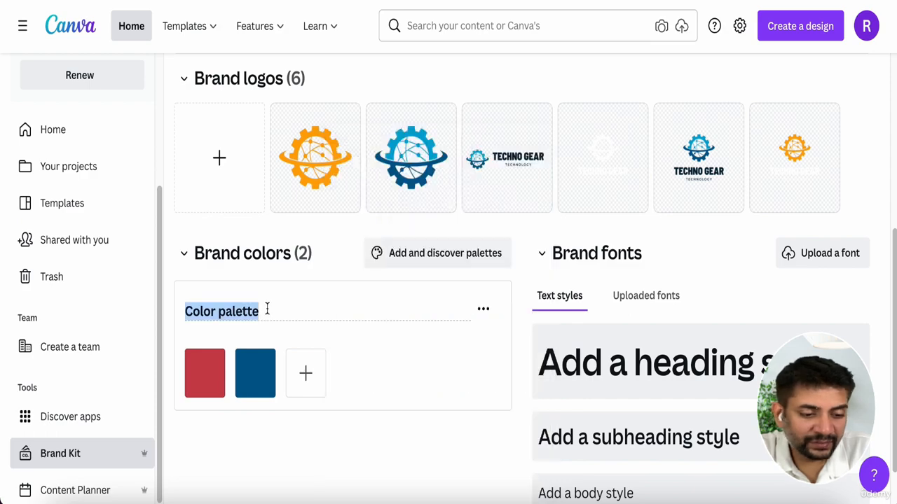
scroll(303, 279, "up", 4)
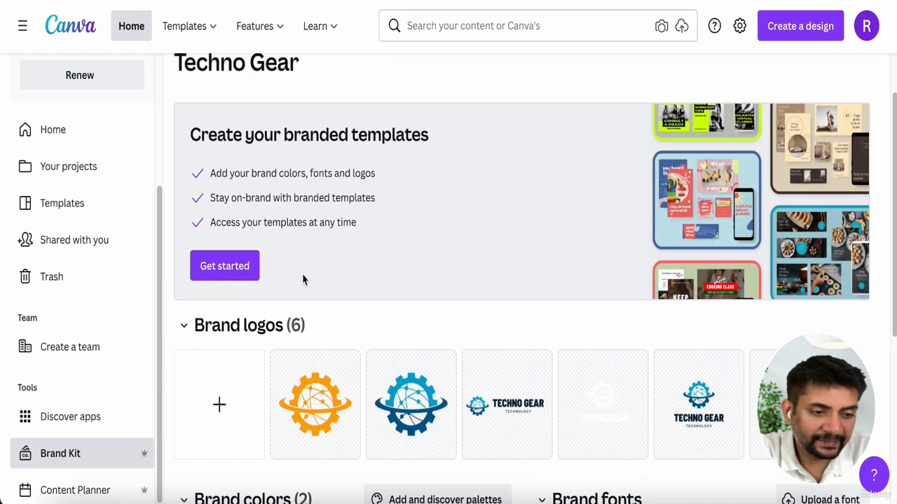
type("Techno Gear")
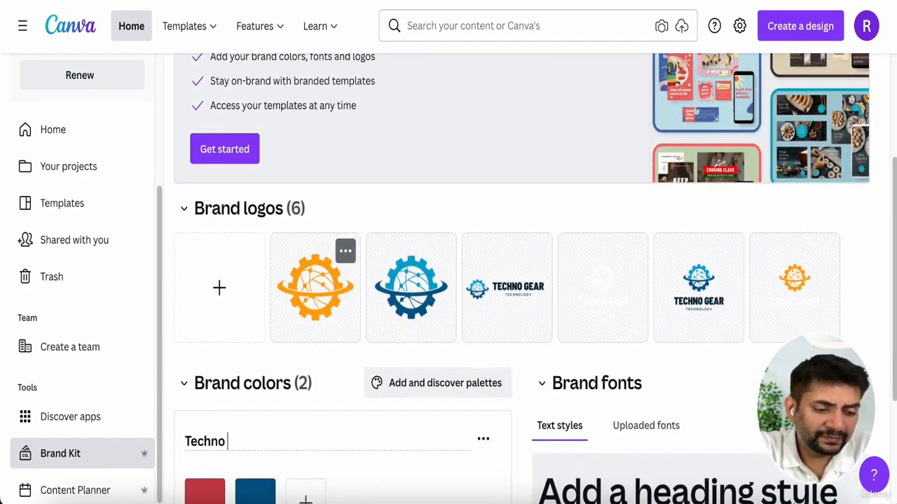
left_click(316, 424)
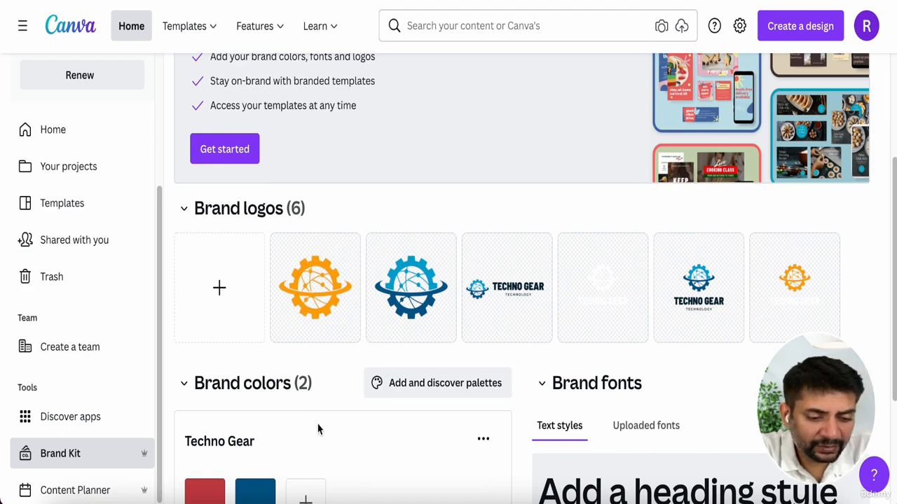
Look over the uploaded logos and the brand fonts section, checking both the uploaded fonts and the text styles
scroll(316, 427, "down", 2)
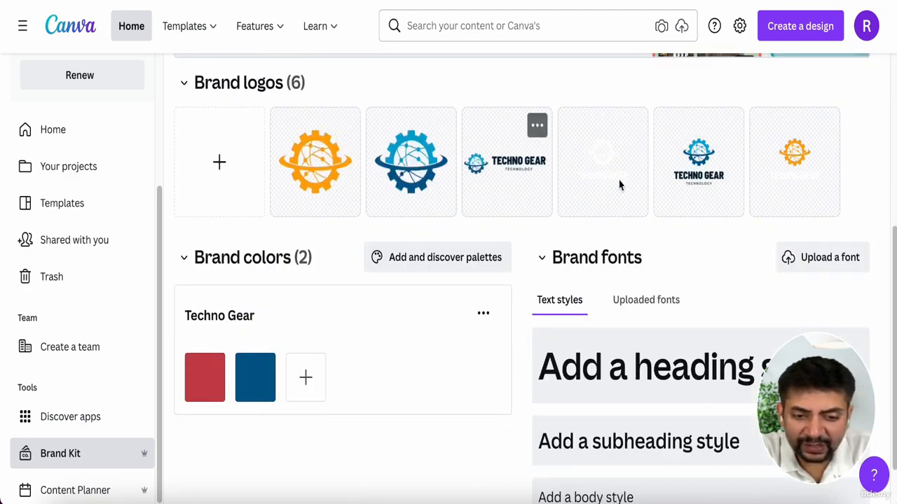
mouse_move(328, 186)
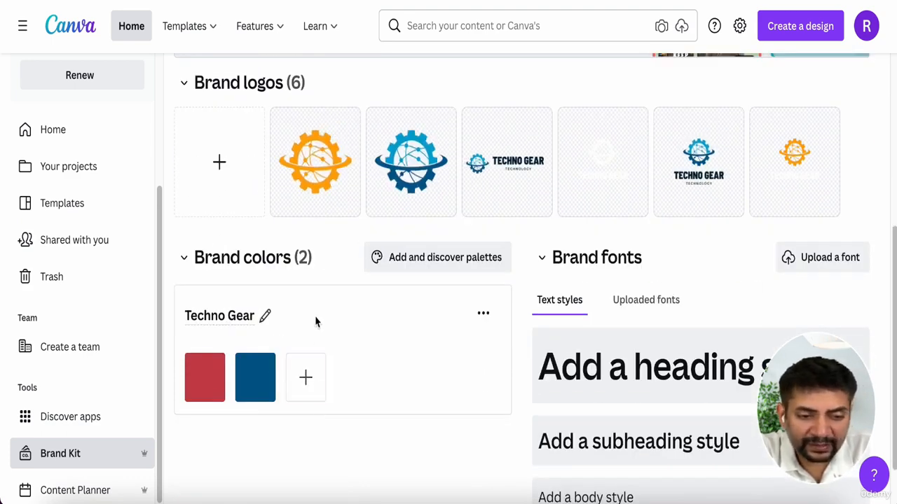
scroll(486, 337, "down", 1)
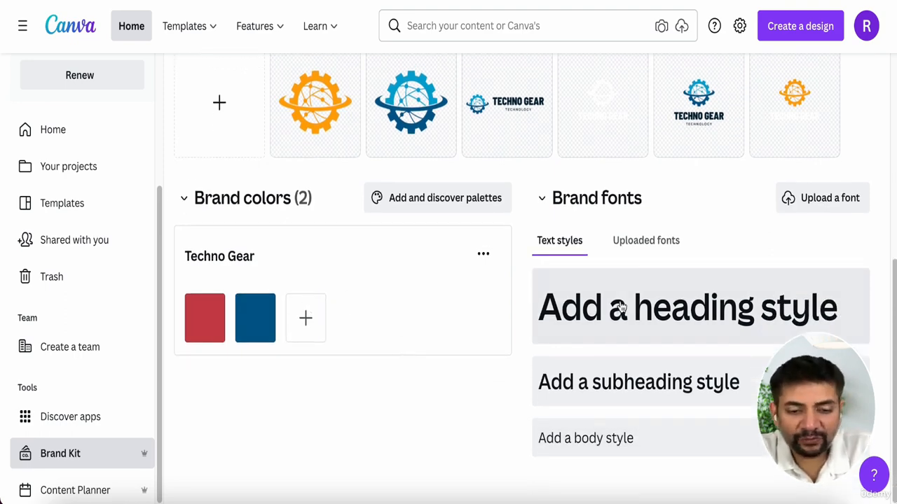
left_click(630, 248)
left_click(568, 250)
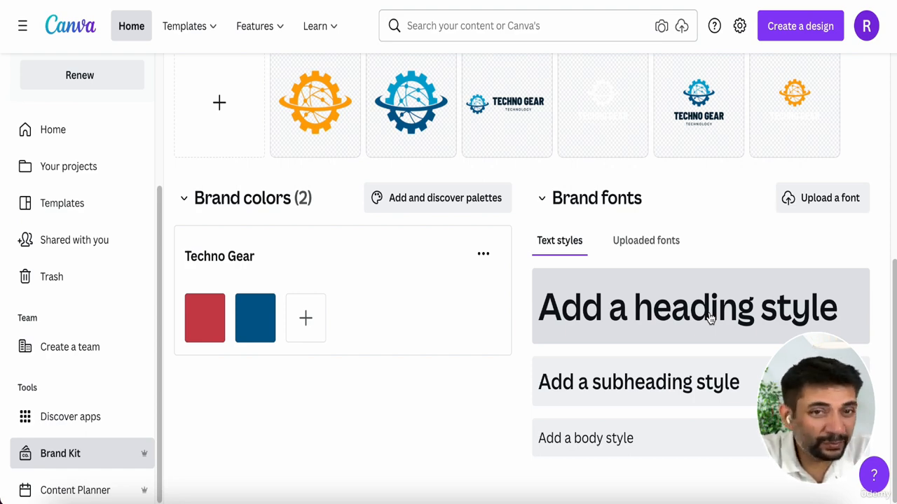
Set the brand heading style to Barlow SemiCondensed Bold, checking the font used by the TECHNO GEAR text in the logo design
left_click(600, 326)
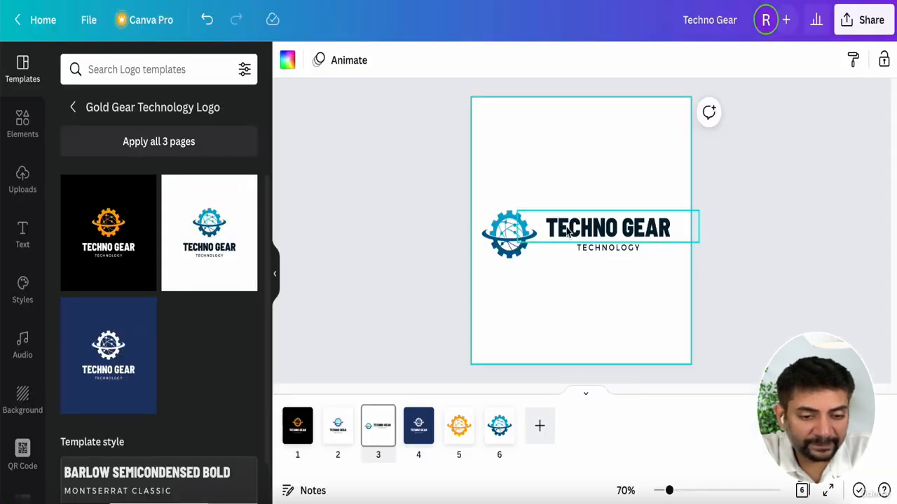
left_click(566, 231)
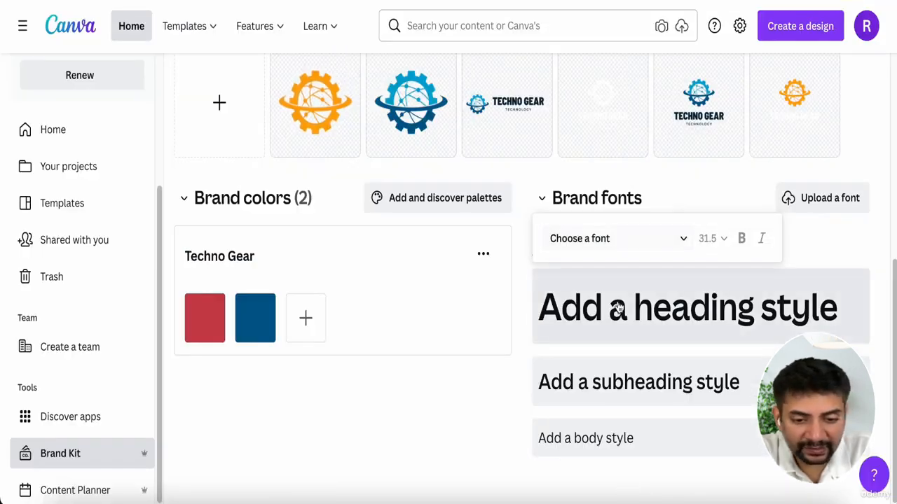
left_click(597, 240)
left_click(560, 256)
type("barl")
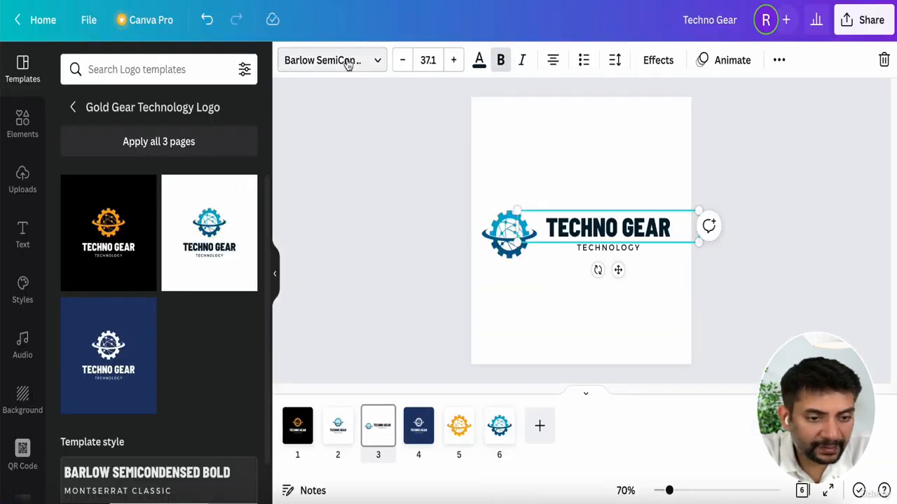
left_click(348, 63)
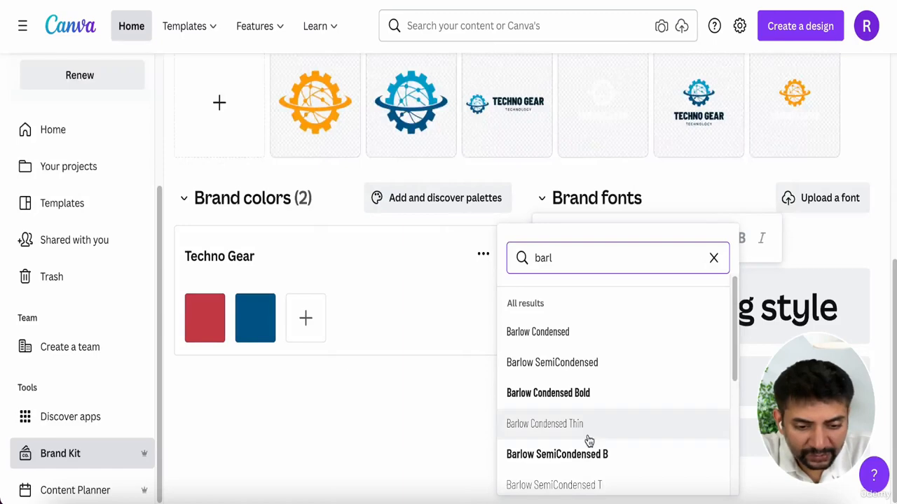
scroll(587, 443, "down", 1)
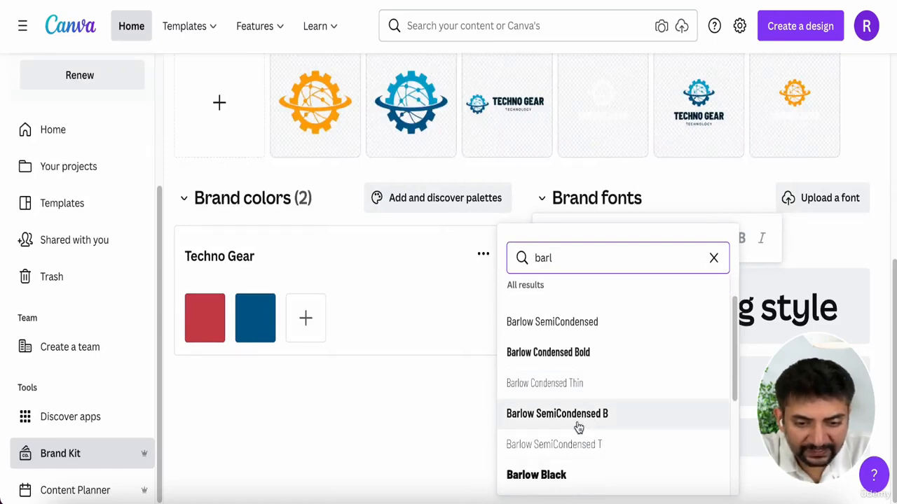
left_click(579, 428)
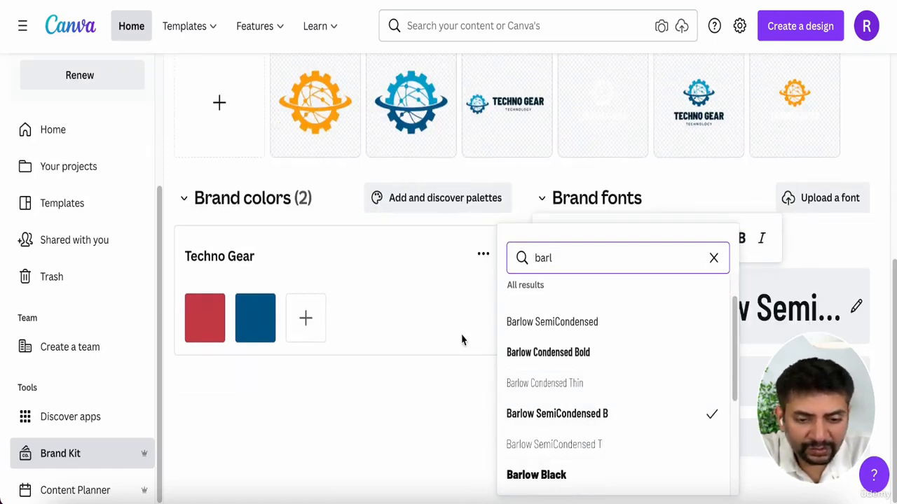
left_click(461, 340)
Set the brand subheading style to the Barlow Condensed Bold font
left_click(651, 397)
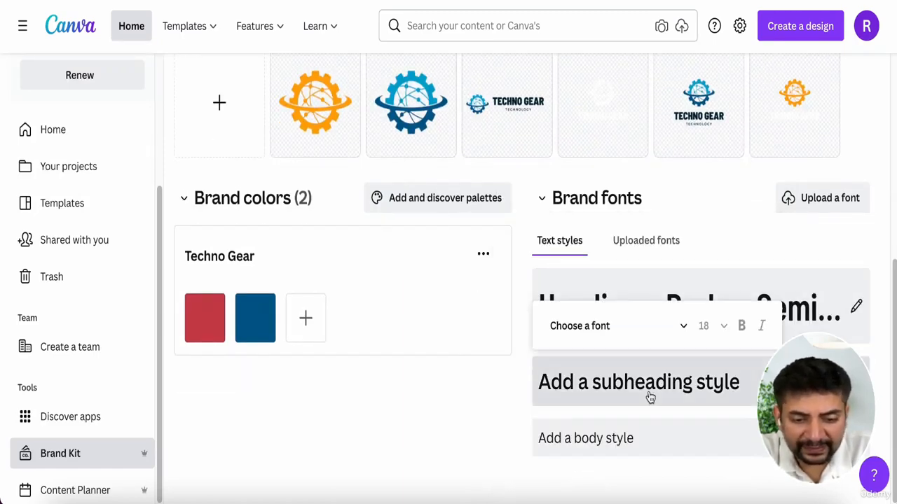
left_click(596, 325)
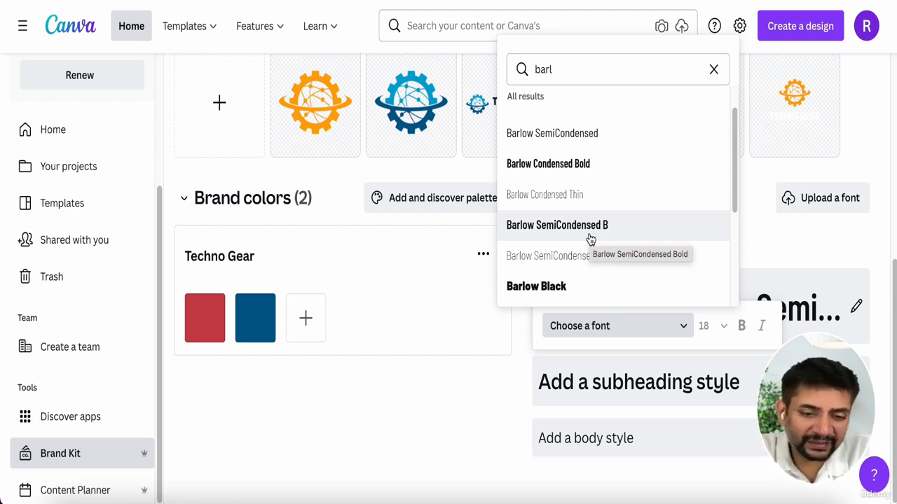
left_click(565, 166)
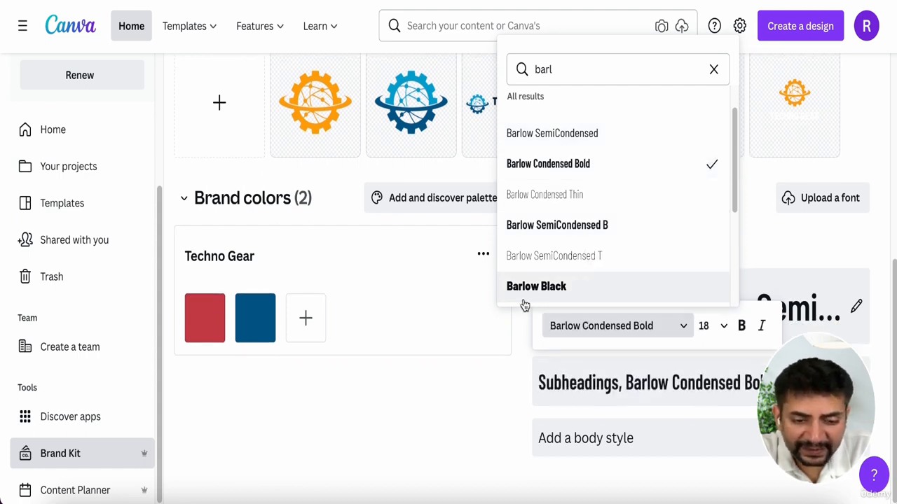
Set the brand body style to the Barlow SemiCondensed Thin font and close the font list
left_click(565, 440)
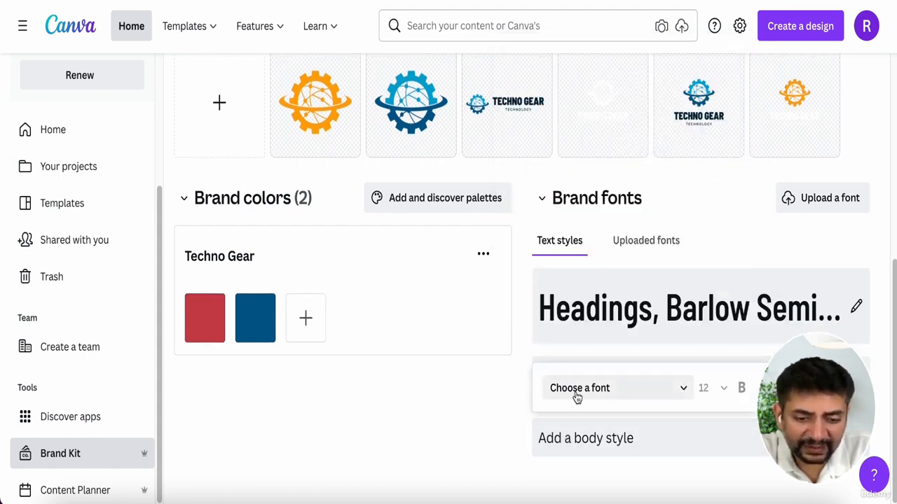
left_click(576, 390)
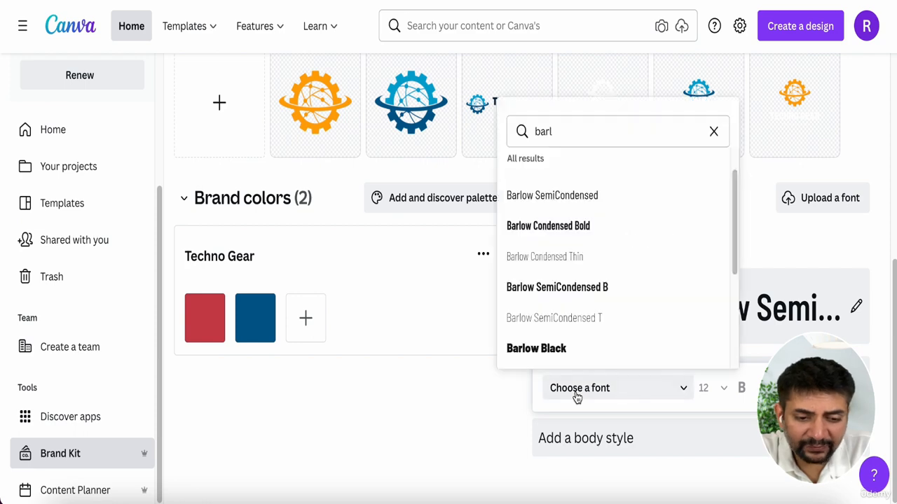
left_click(538, 328)
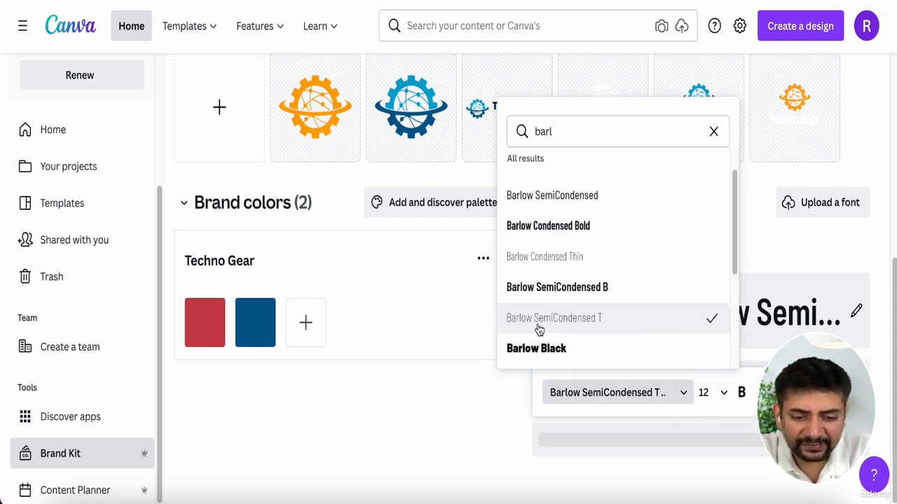
left_click(488, 420)
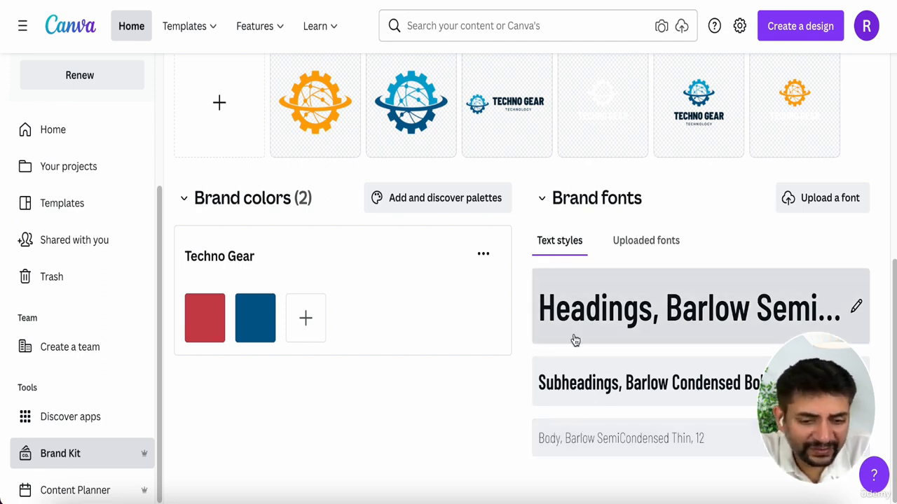
Check the uploaded fonts area, return to the text styles, and review the brand logos and colours
left_click(648, 245)
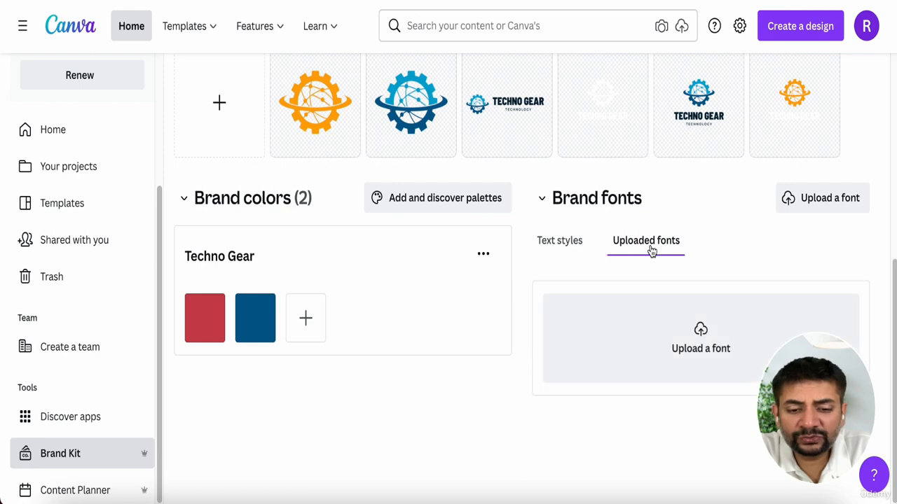
left_click(660, 346)
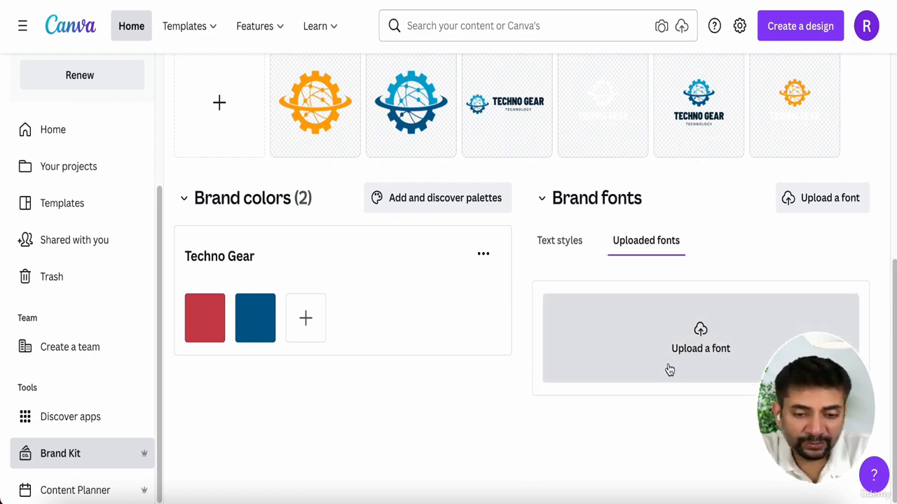
left_click(570, 246)
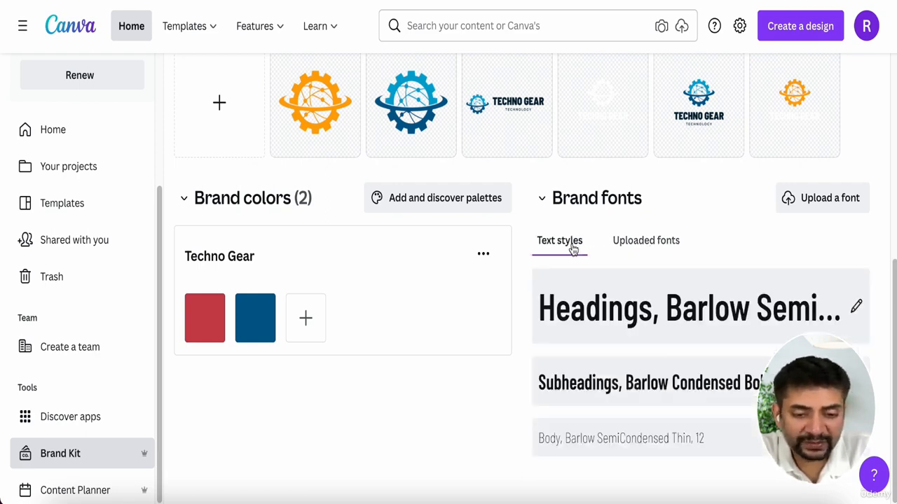
scroll(411, 449, "up", 1)
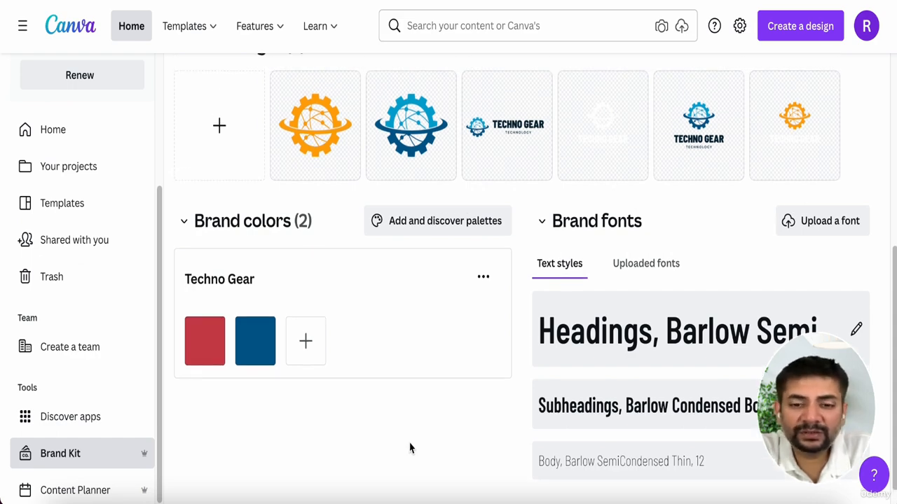
scroll(411, 448, "up", 1)
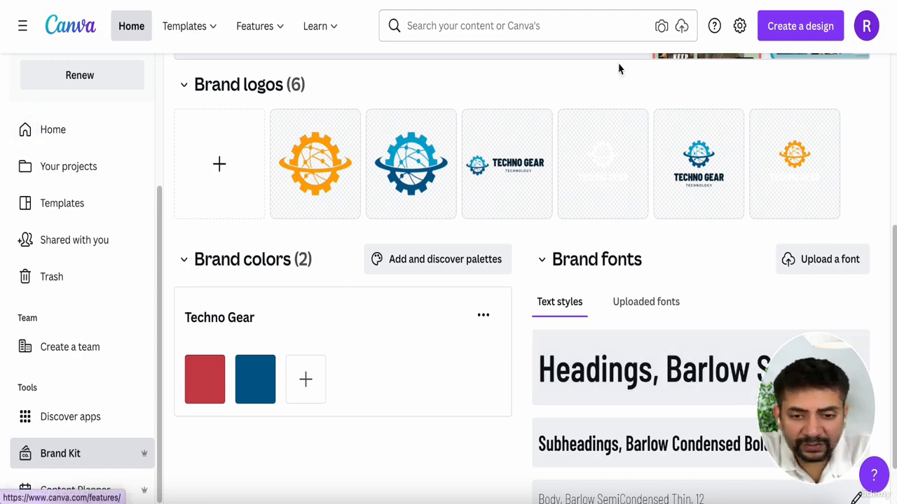
Create a new Instagram Post design and apply the recently used "Grow Your Business" webinar template
left_click(799, 26)
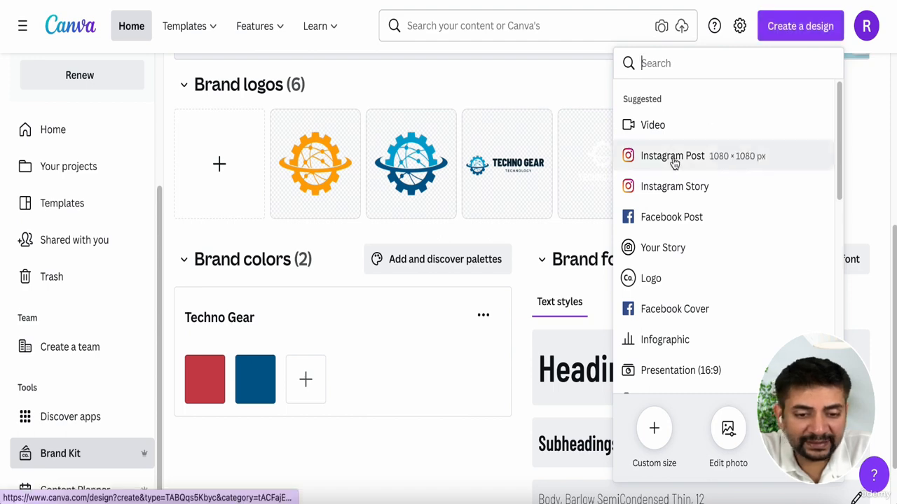
left_click(672, 158)
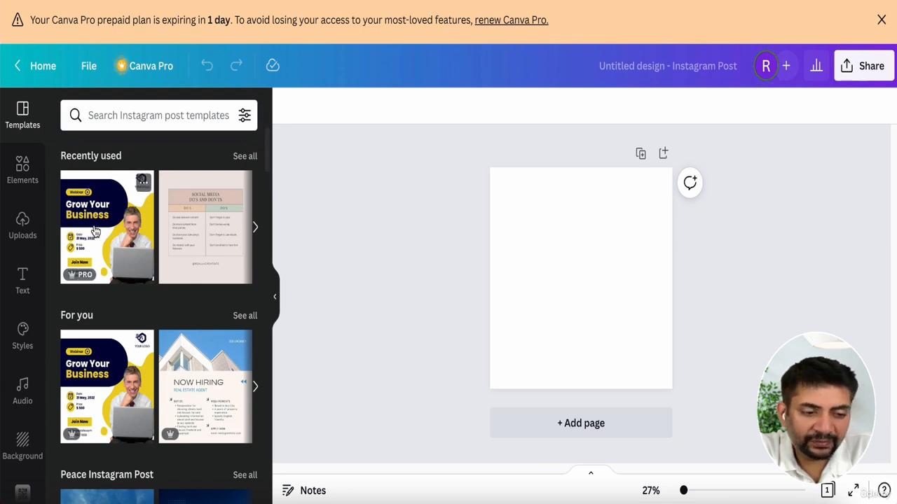
left_click(96, 232)
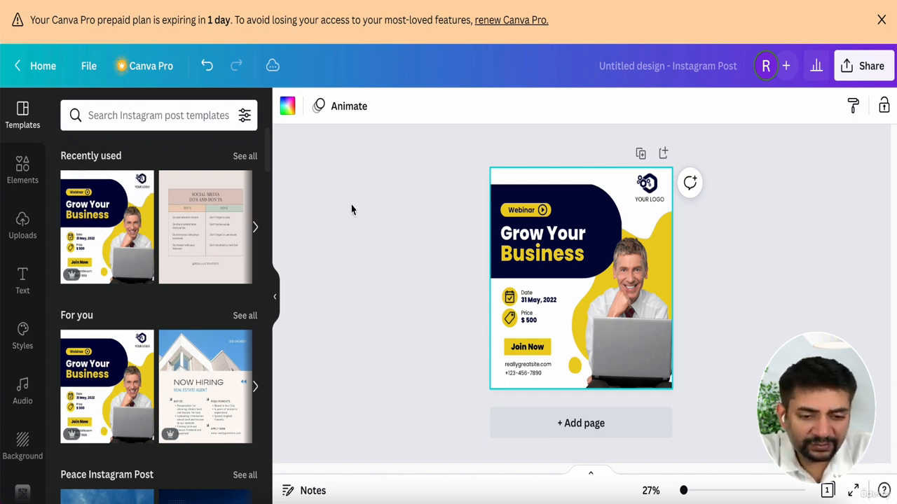
Recolour the dark banner shape black and the yellow shape behind the man red, using the brand palette
left_click(553, 198)
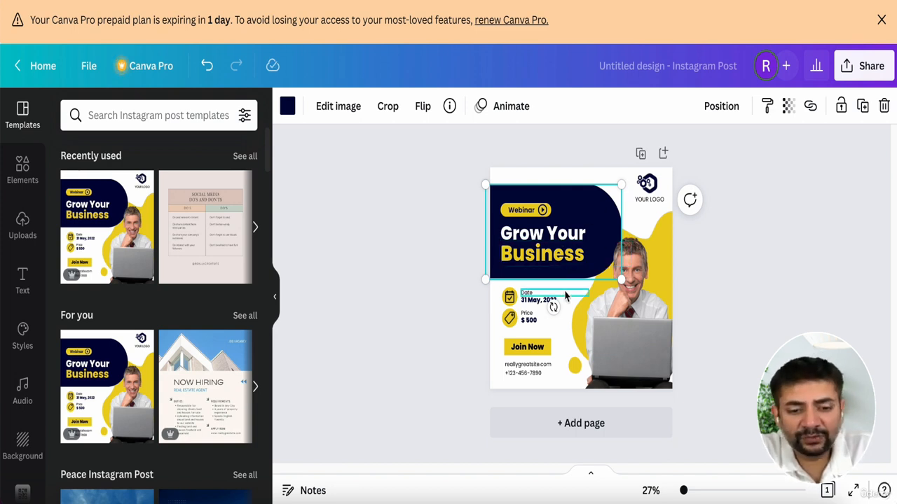
left_click(288, 106)
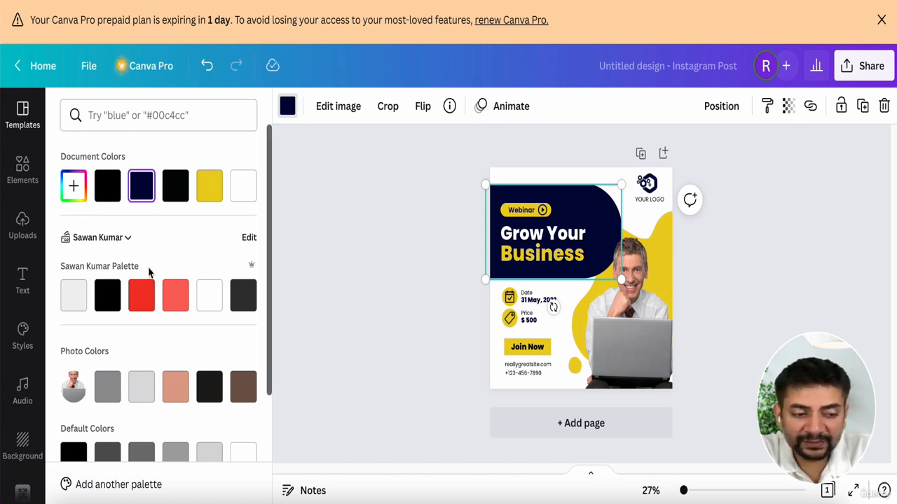
left_click(107, 295)
left_click(665, 281)
left_click(144, 296)
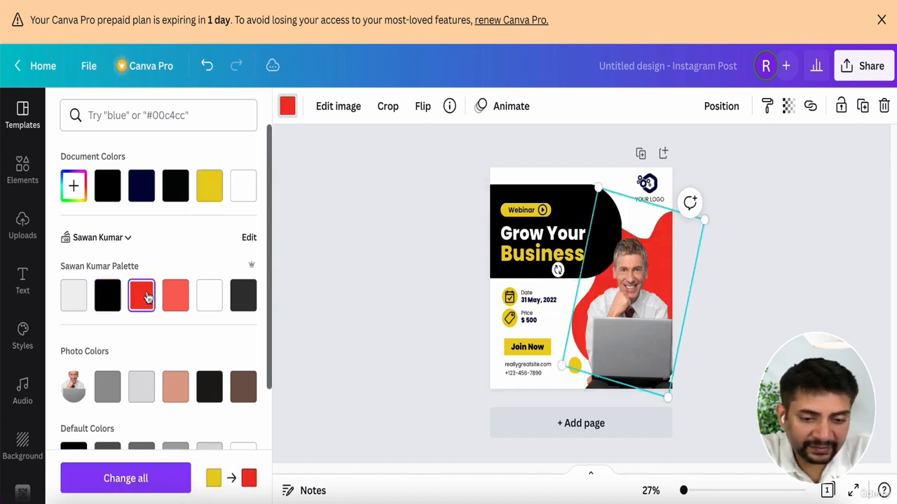
Change the backgrounds of the "Join Now" button and the "Webinar" badge to the brand red
left_click(509, 351)
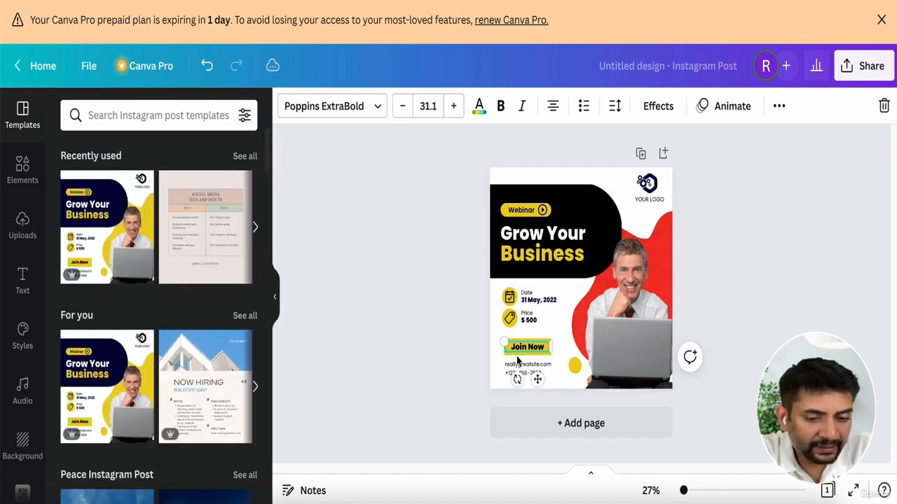
left_click(463, 366)
left_click(515, 358)
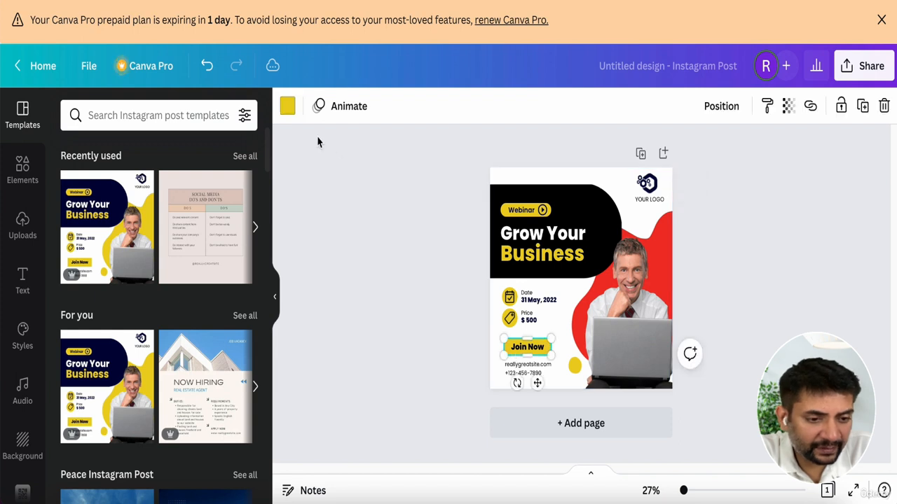
left_click(288, 106)
left_click(243, 186)
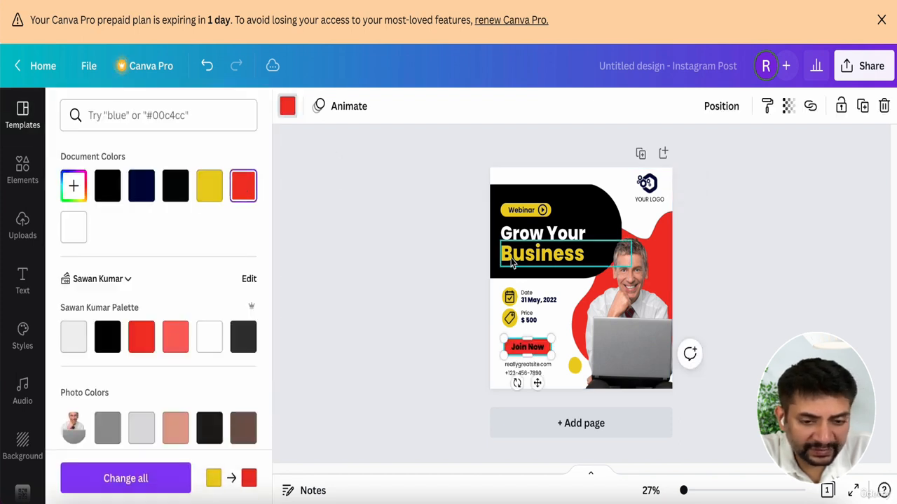
left_click(522, 210)
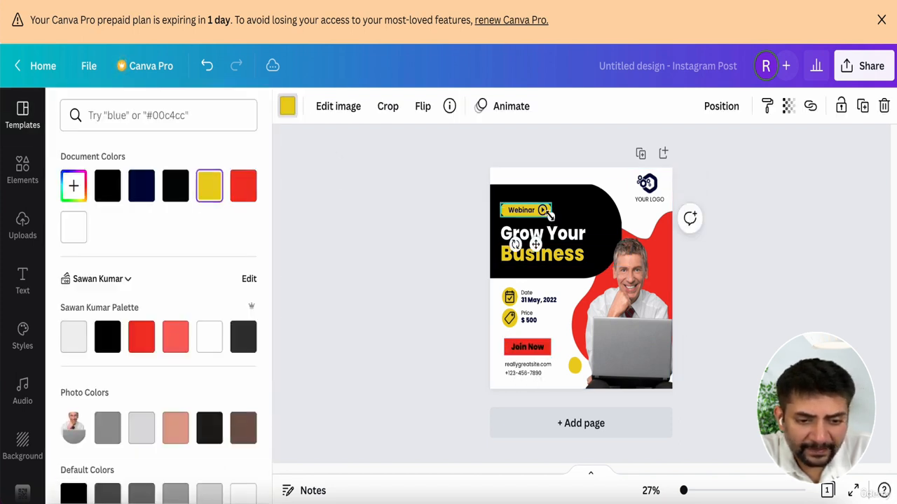
left_click(245, 187)
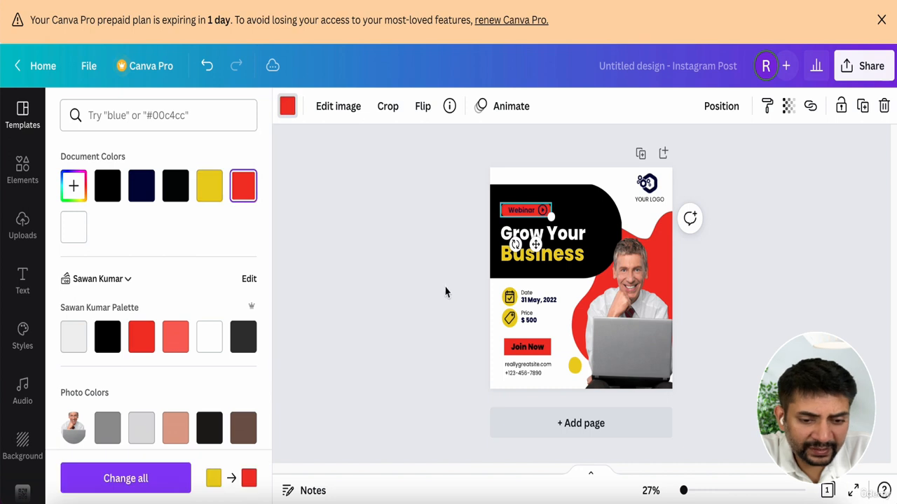
Change the "Business" headline text to red from the brand palette, trying the lighter red first
left_click(521, 265)
left_click(479, 105)
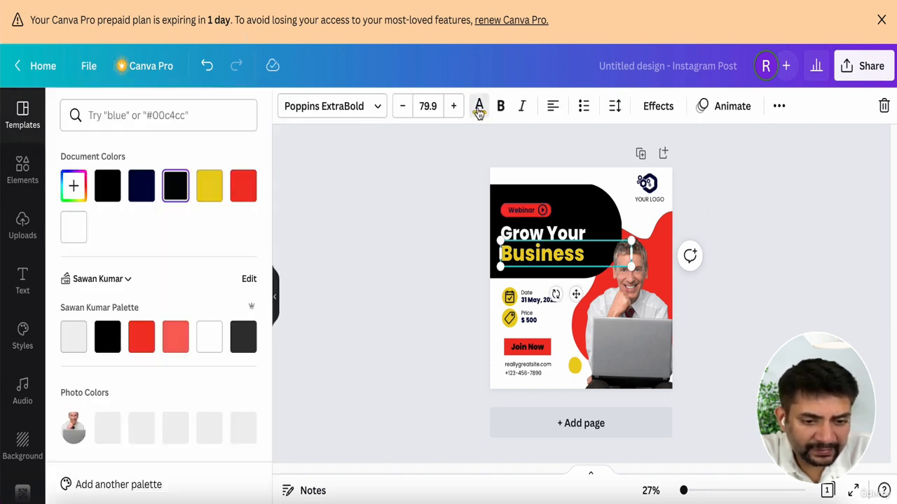
left_click(176, 342)
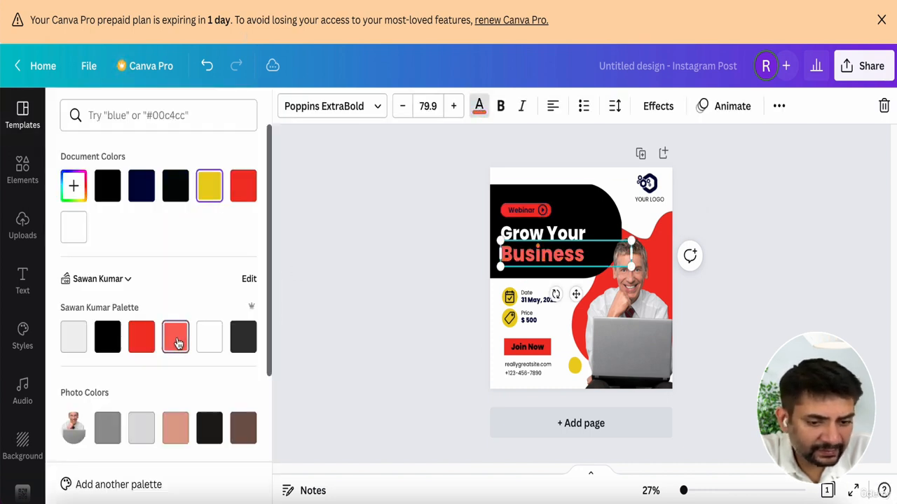
left_click(142, 342)
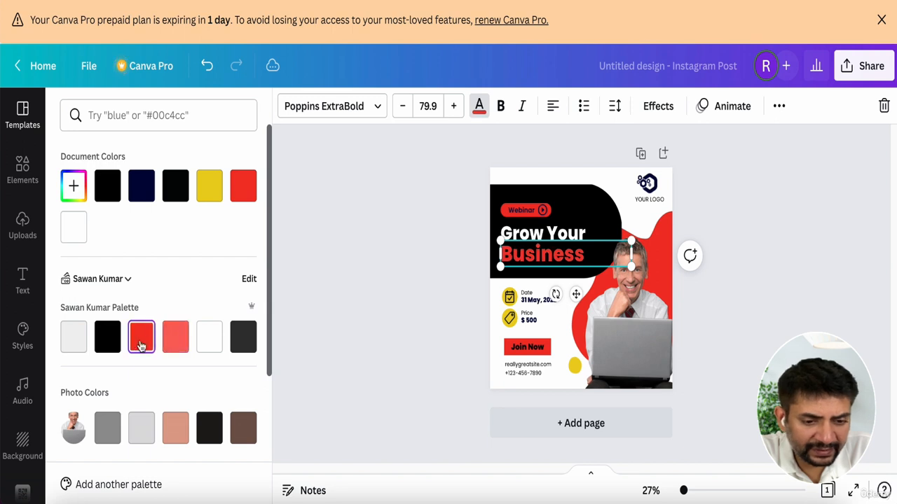
Recolour the yellow circles behind the price and date icons with the red from the brand palette
left_click(510, 319)
left_click(287, 106)
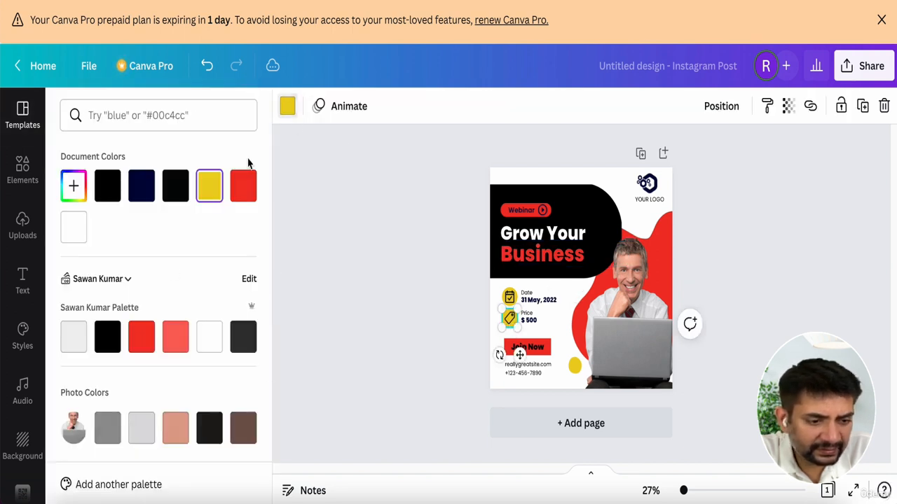
left_click(142, 338)
left_click(508, 295, "shift")
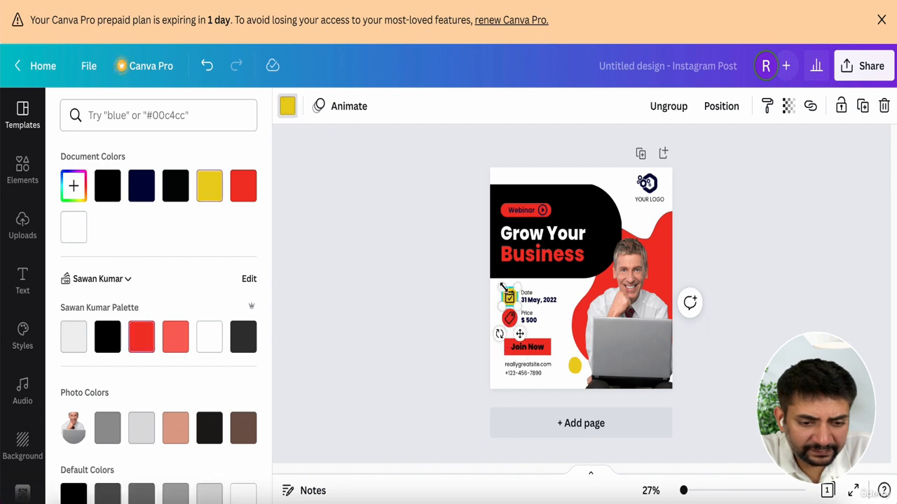
left_click(141, 337)
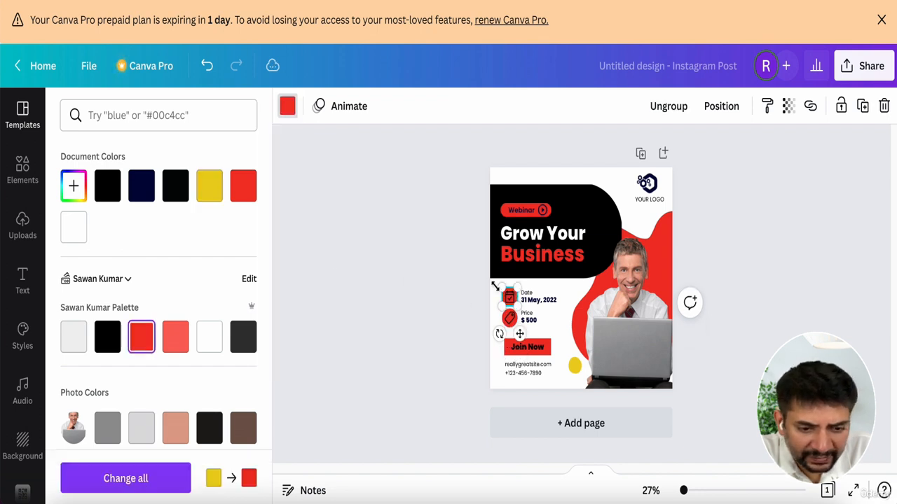
Change the "Webinar" badge text to white from the brand palette
left_click(521, 210)
left_click(479, 107)
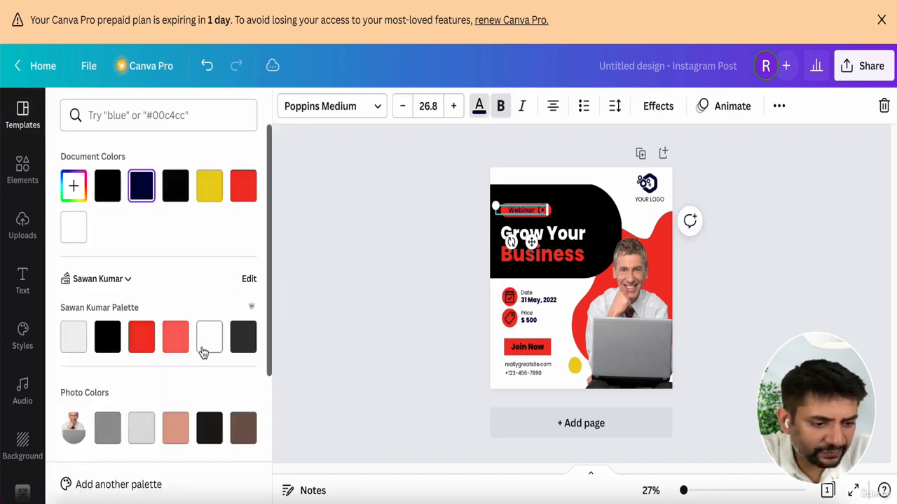
left_click(207, 338)
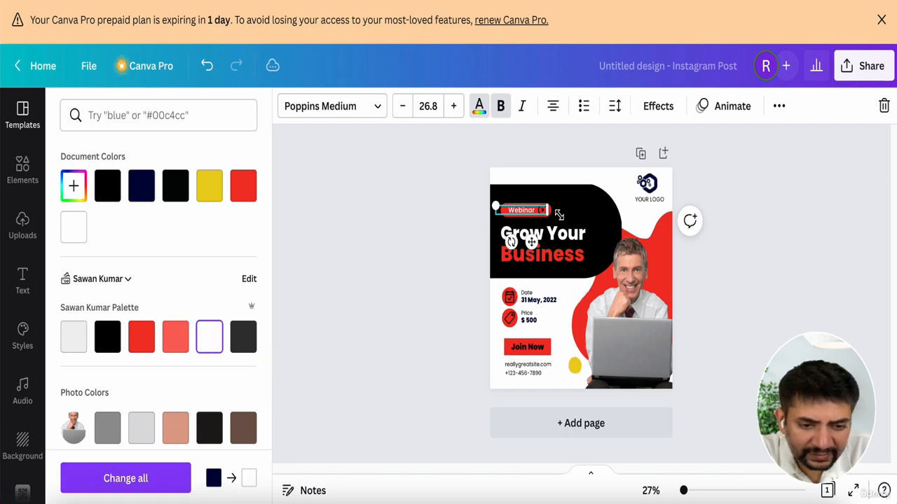
left_click(544, 217)
left_click(544, 217)
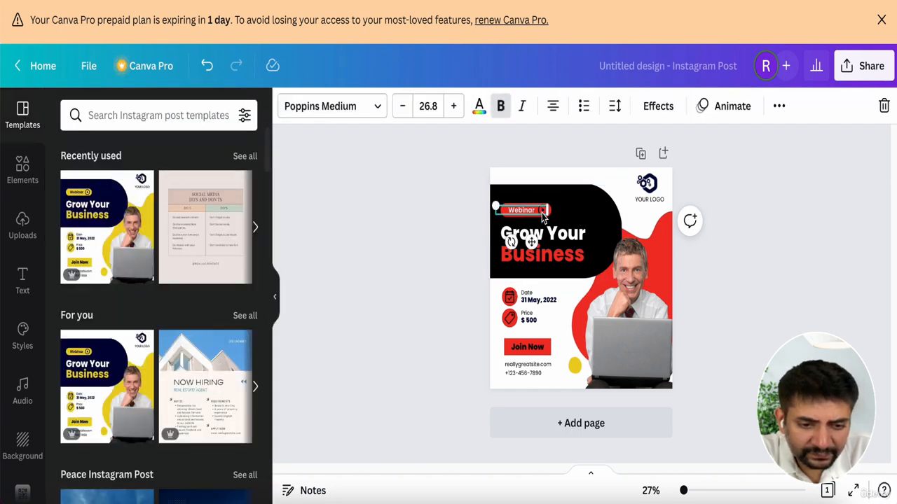
Delete the placeholder logo icon and its "YOUR LOGO" text from the post
left_click(647, 183)
key("Delete")
left_click(649, 199)
key("Delete")
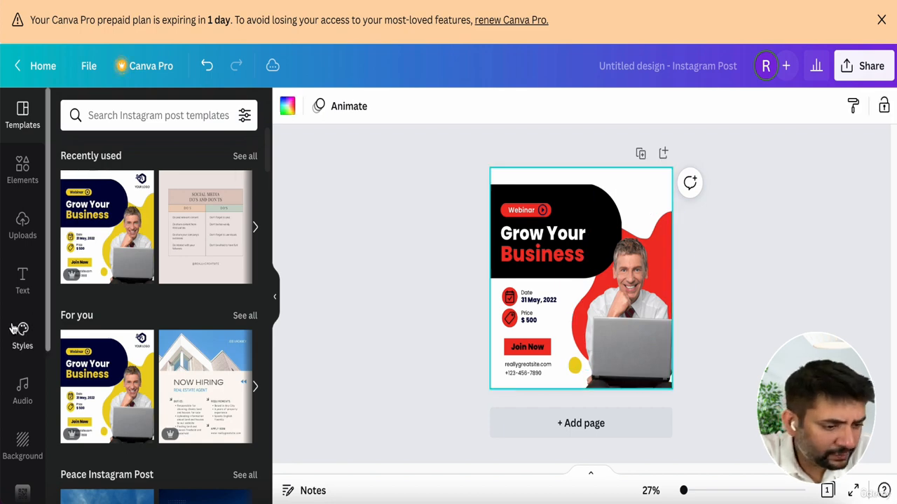
Insert the black brand logo, shrink it and place it in the post's upper-right corner
scroll(22, 329, "down", 5)
left_click(22, 361)
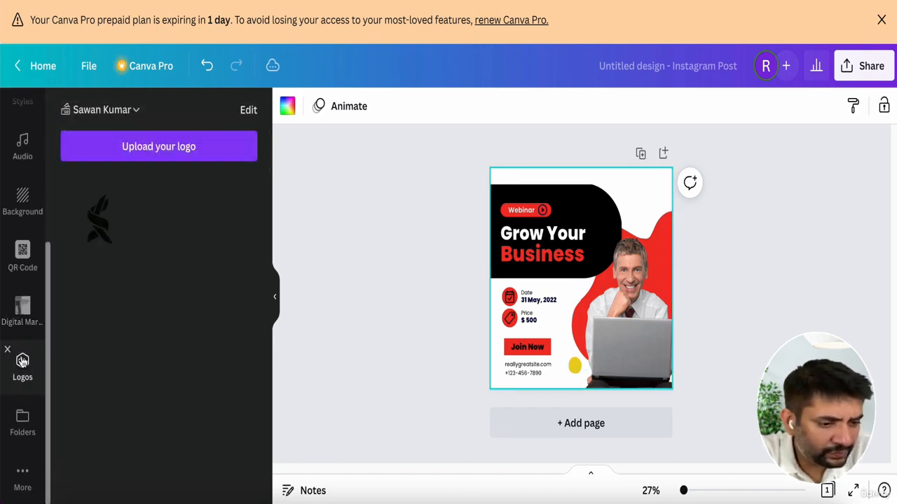
left_click(95, 221)
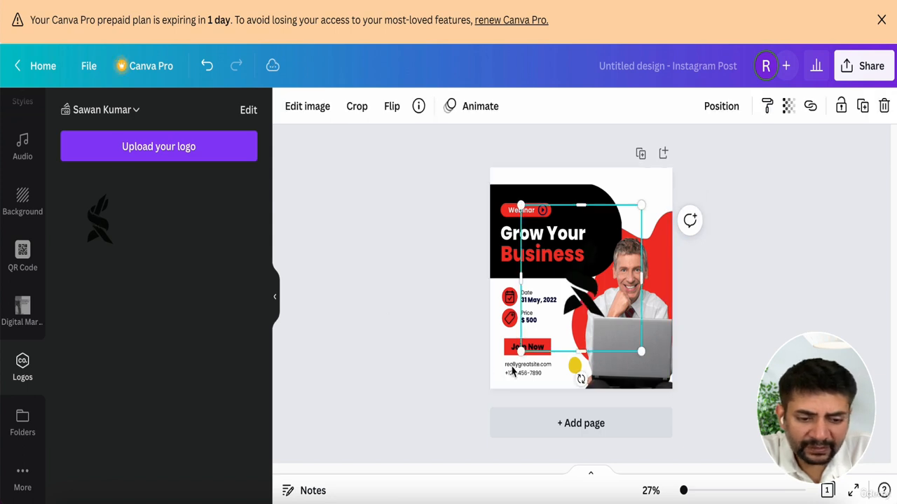
left_click_drag(520, 351, 655, 193)
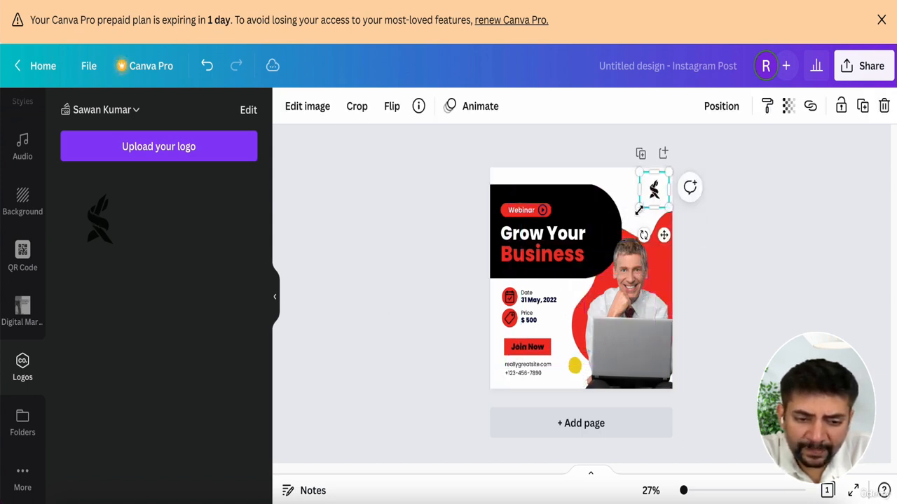
left_click(713, 297)
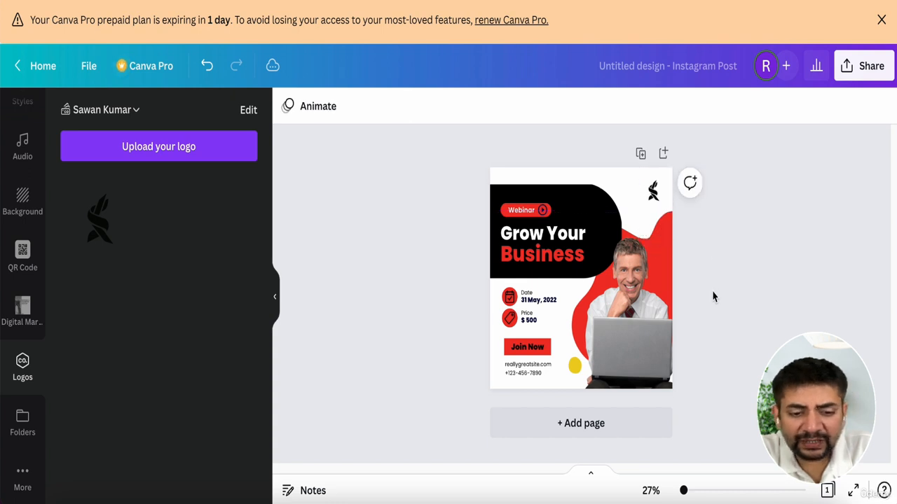
left_click(571, 370)
left_click(574, 364)
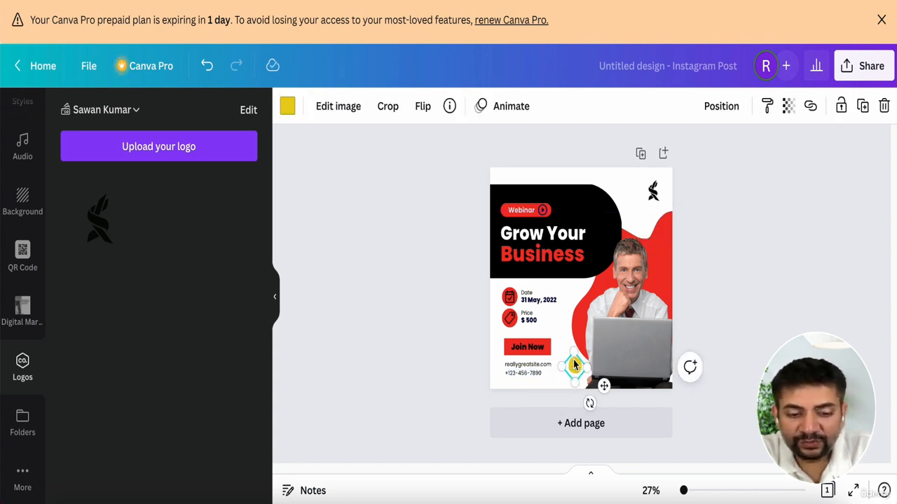
left_click(526, 347)
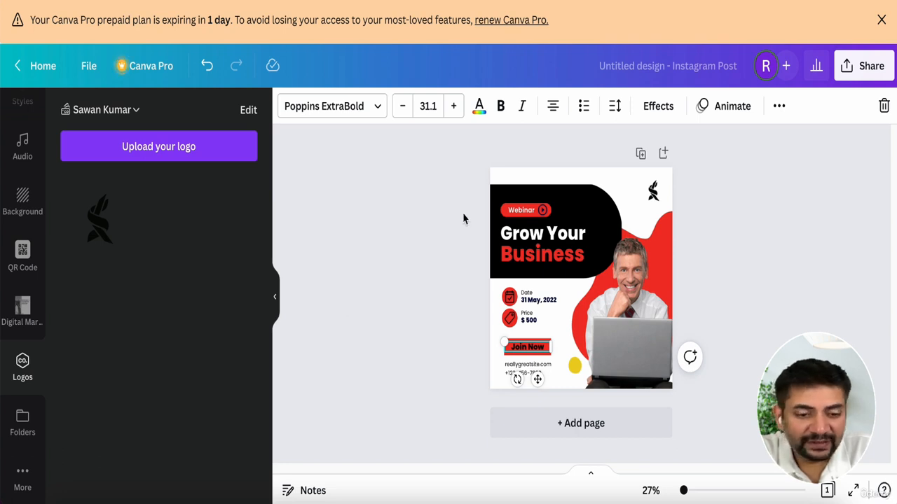
View the available Brand Kits from the font choices of the "Business" headline
left_click(531, 254)
left_click(370, 110)
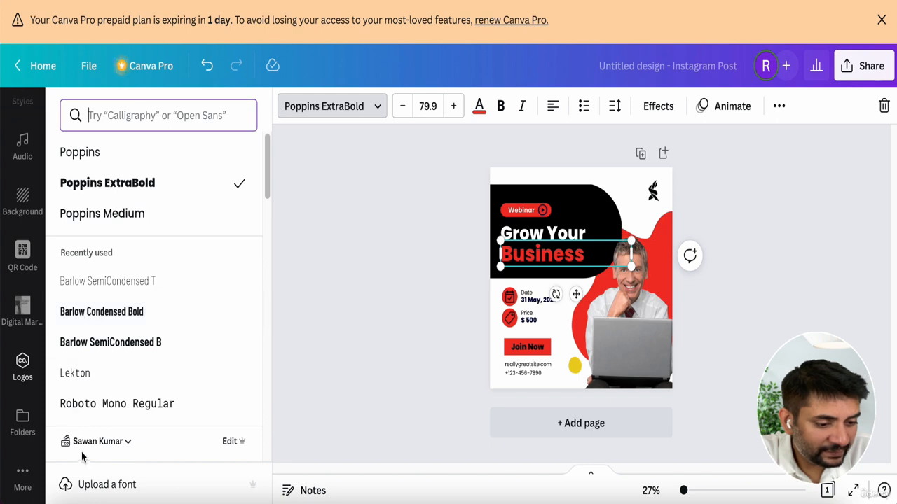
left_click(109, 441)
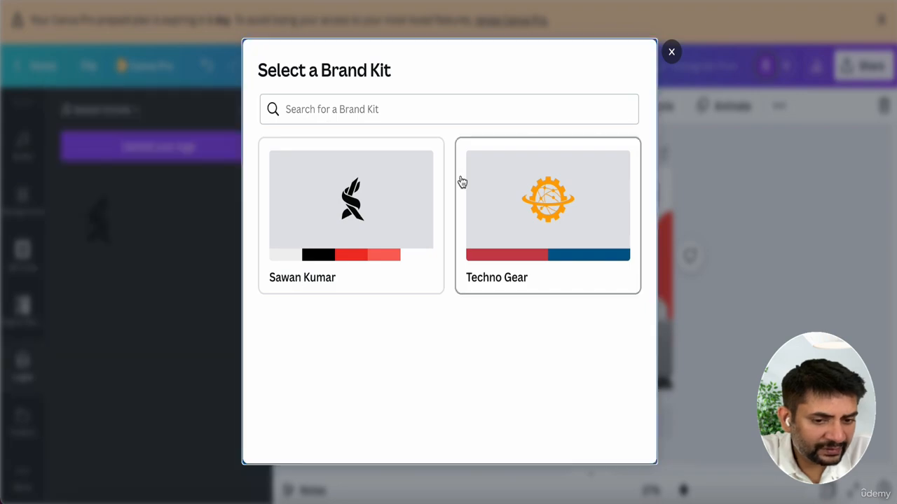
left_click(673, 52)
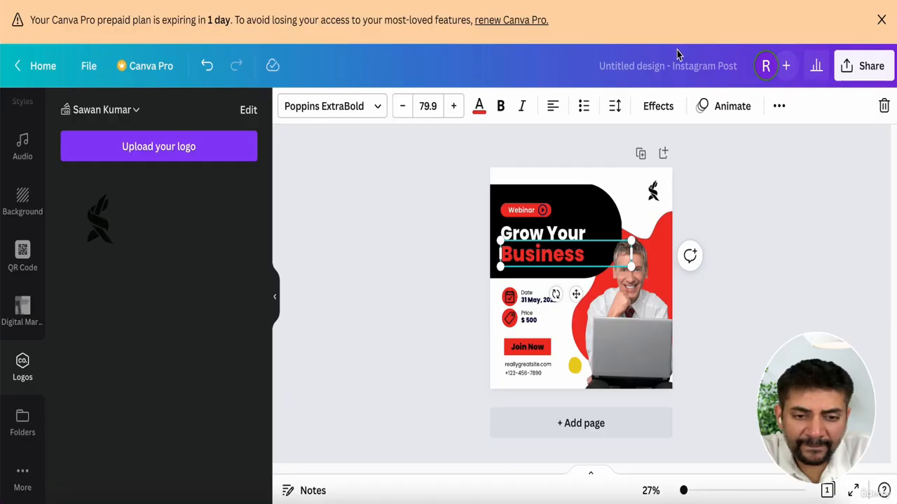
left_click(462, 298)
left_click(550, 262)
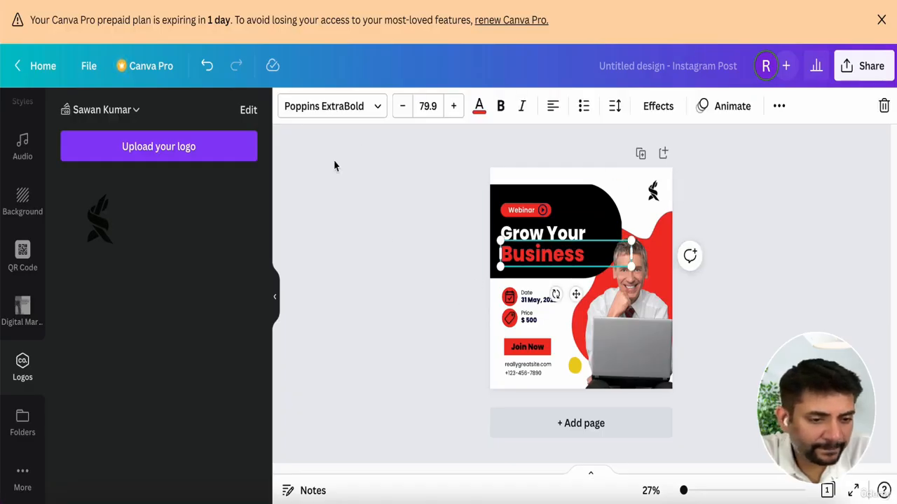
Apply the brand font Anton to the "Business" and "Grow Your" headline lines
left_click(336, 115)
scroll(198, 307, "down", 5)
scroll(198, 307, "up", 3)
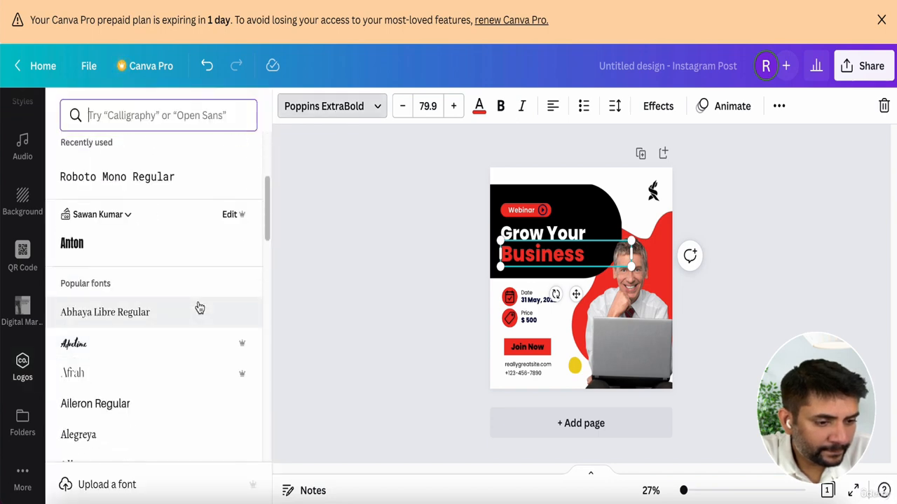
left_click(127, 217)
left_click(126, 218)
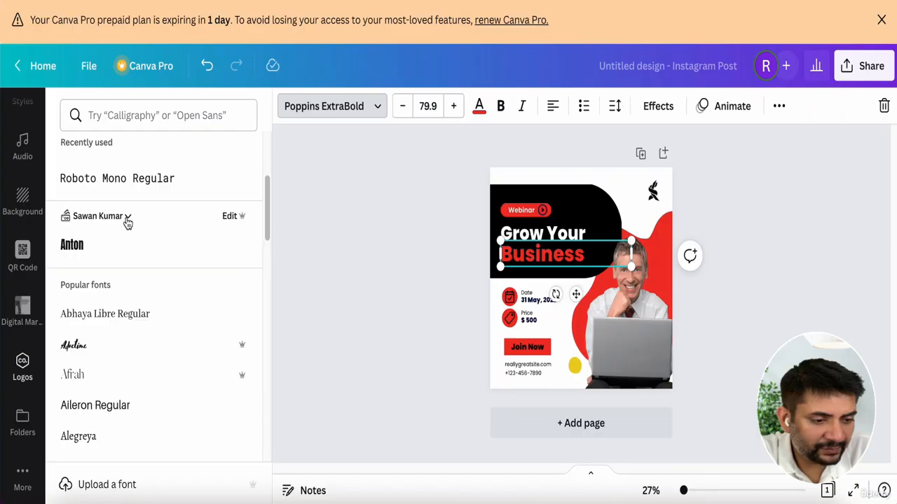
left_click(73, 247)
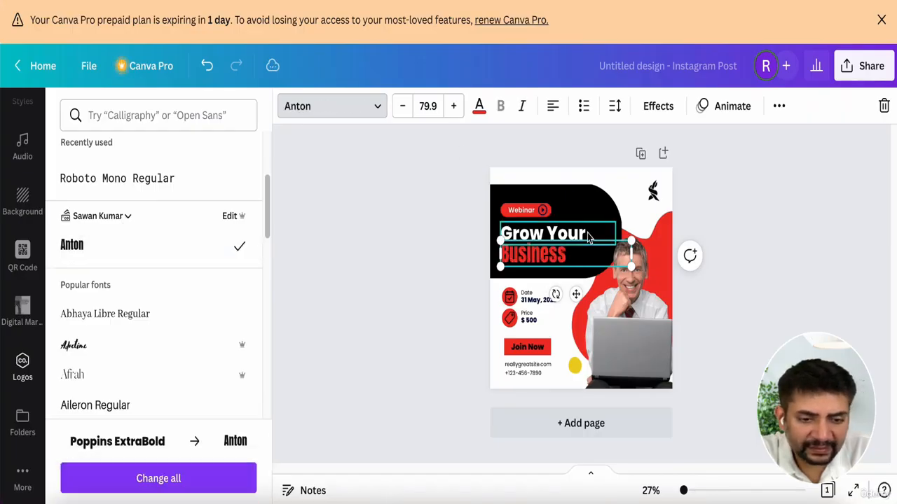
key("ctrl+z")
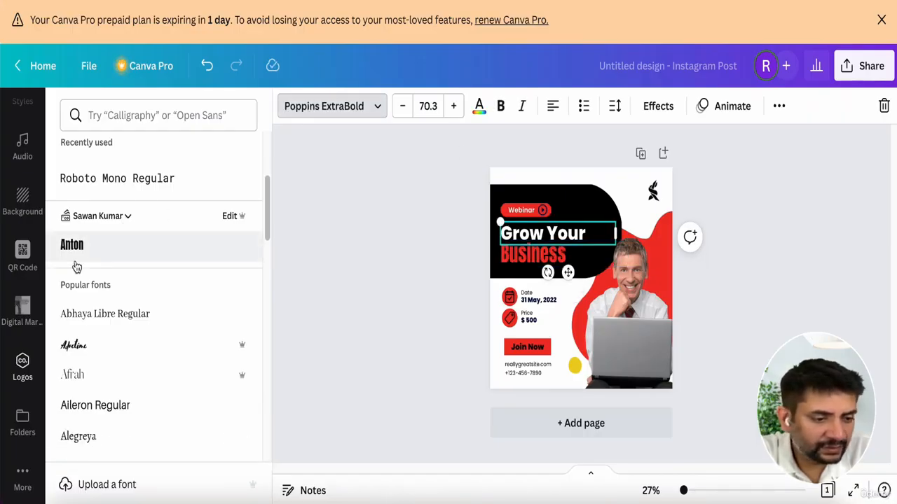
left_click(75, 265)
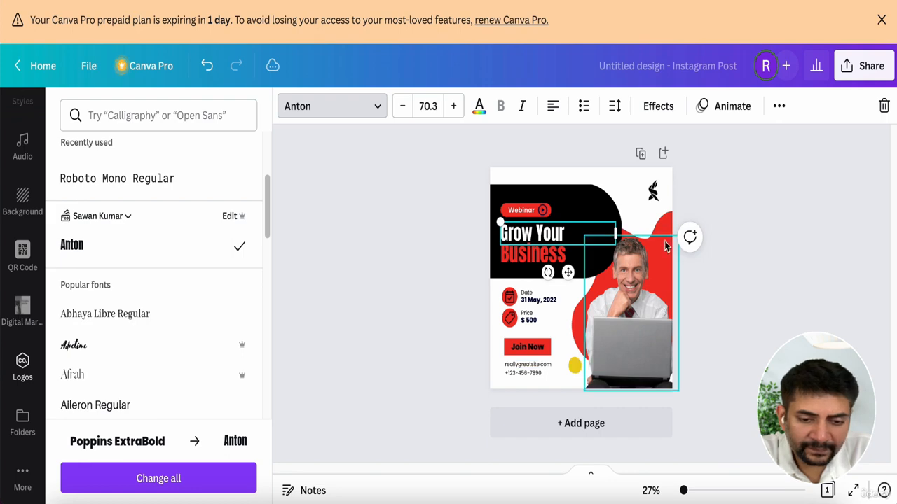
Switch the active Brand Kit to Techno Gear and look through the fonts on offer
left_click(121, 216)
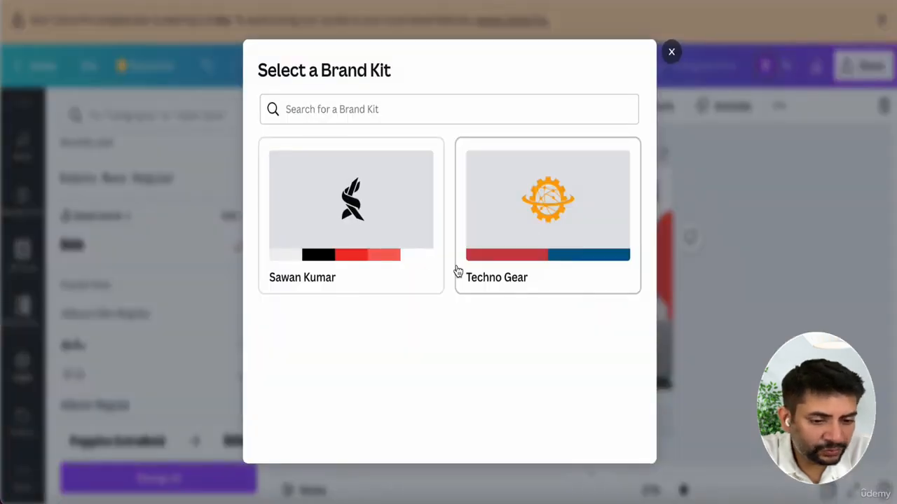
left_click(483, 278)
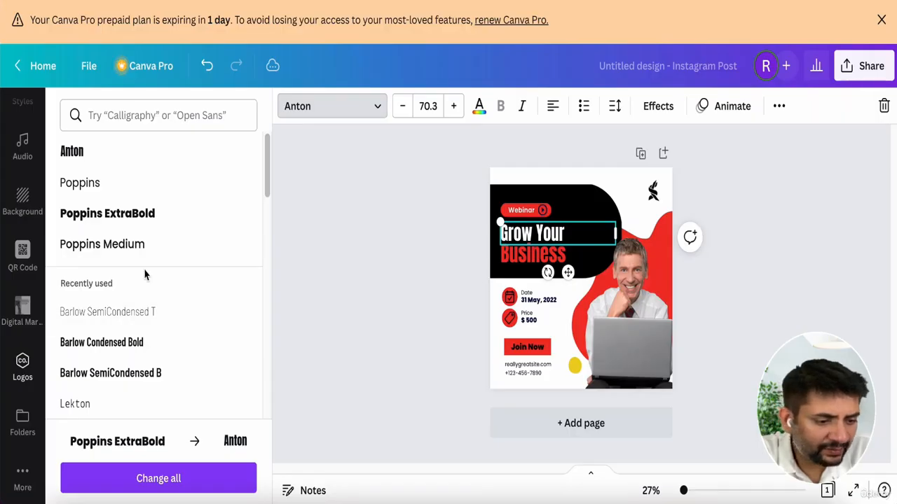
scroll(140, 333, "down", 8)
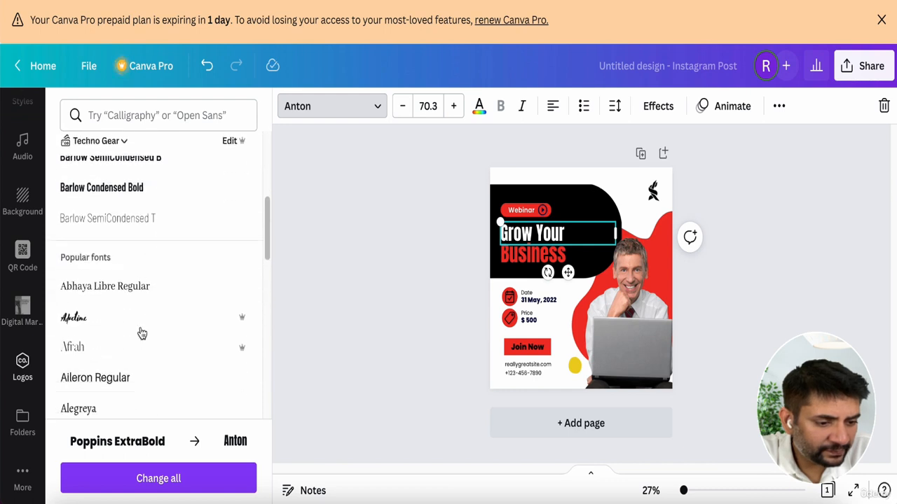
scroll(140, 334, "down", 10)
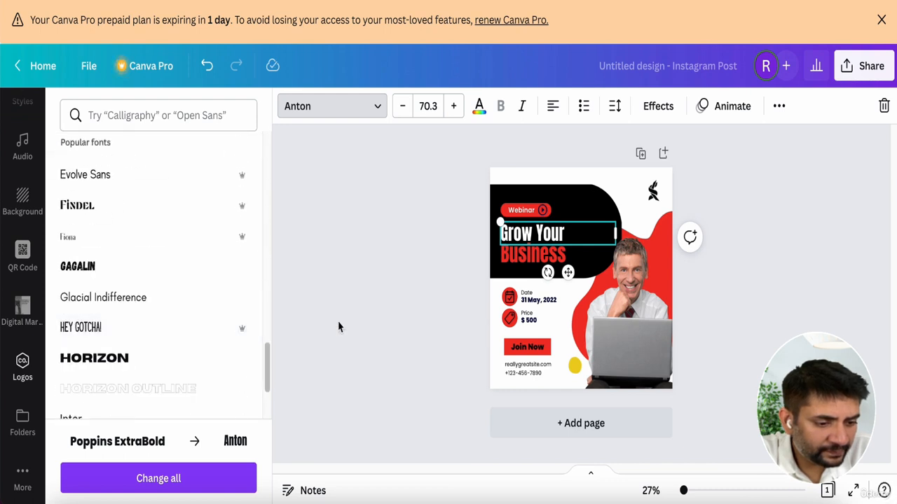
left_click(338, 326)
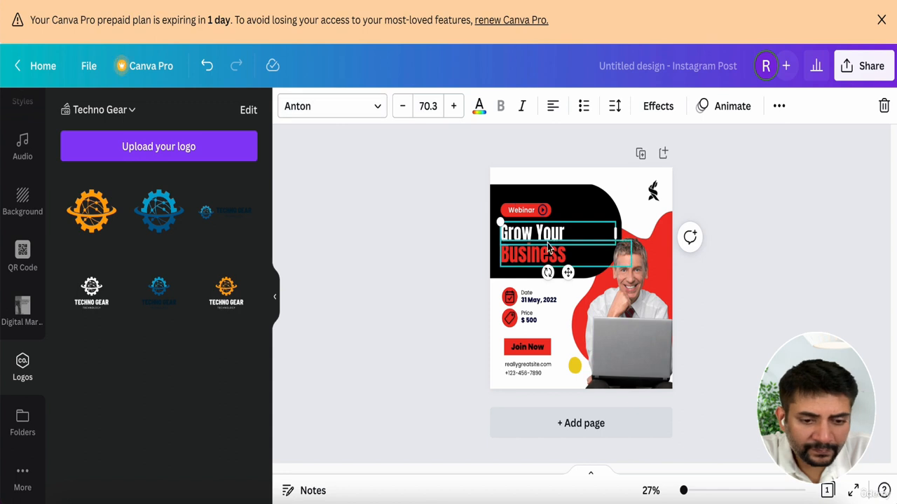
Set the "Grow Your" and "Business" headline lines to the Techno Gear font Barlow Condensed Bold, trying Barlow SemiCondensed B on "Grow Your" first
left_click(377, 107)
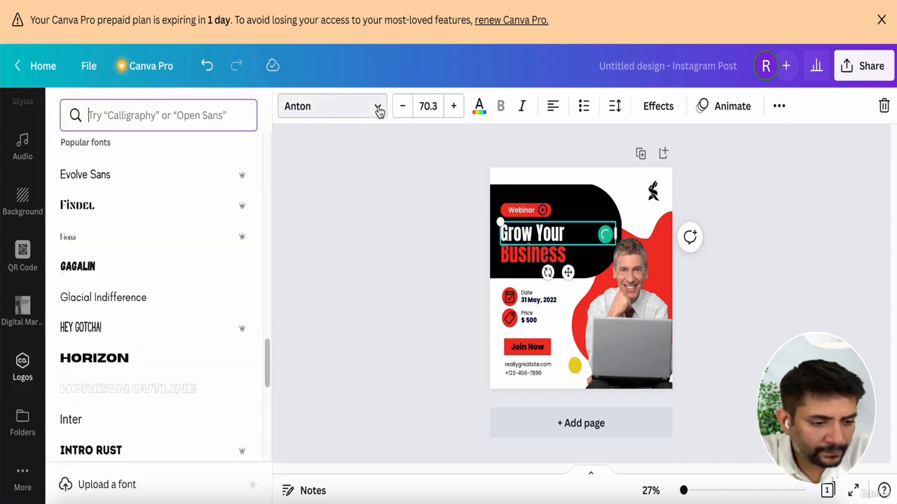
scroll(201, 256, "up", 15)
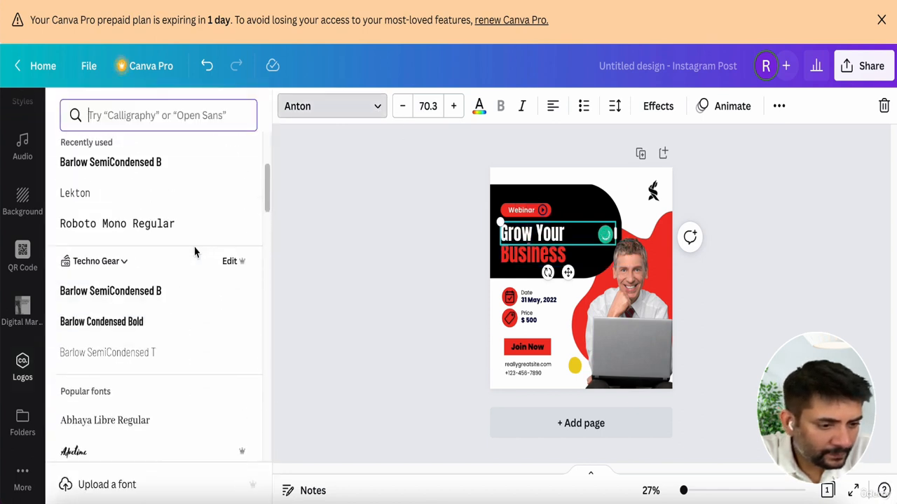
scroll(159, 219, "up", 1)
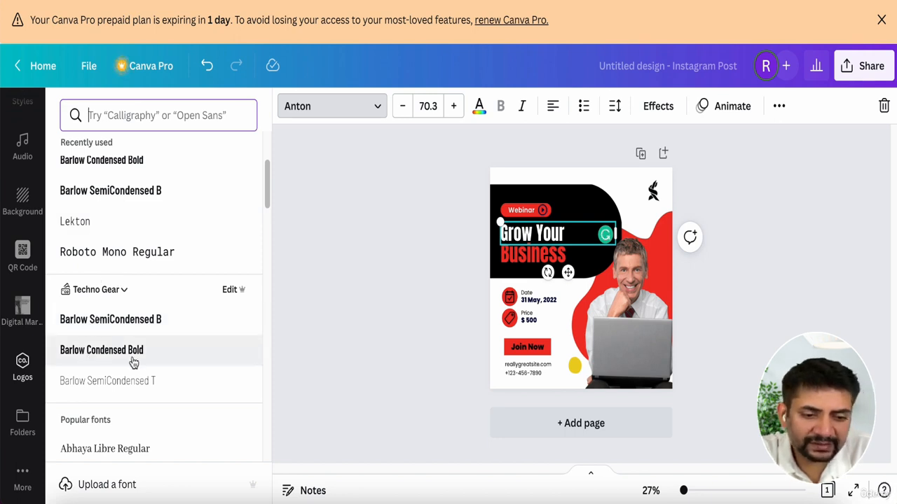
left_click(134, 332)
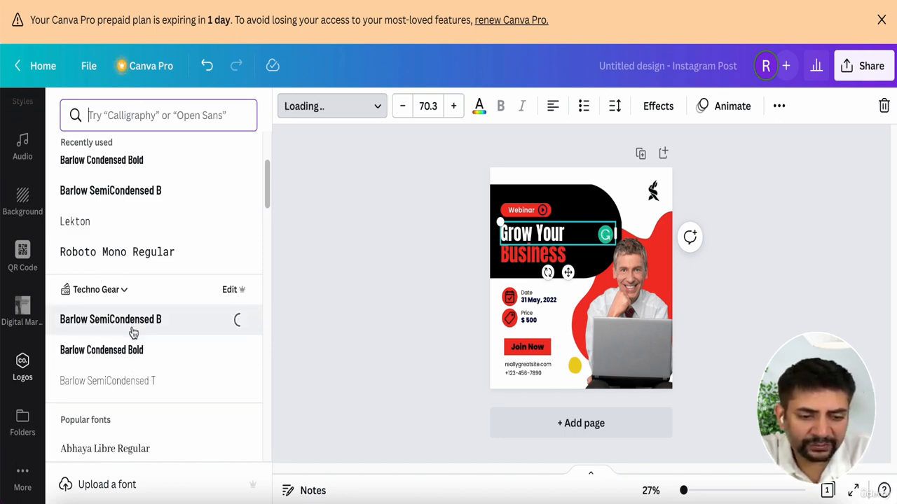
left_click(129, 349)
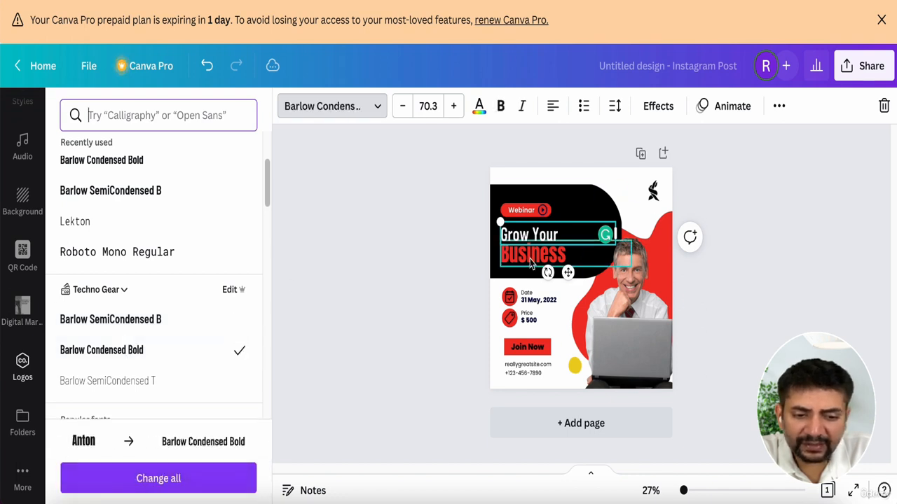
left_click(530, 262)
left_click(133, 349)
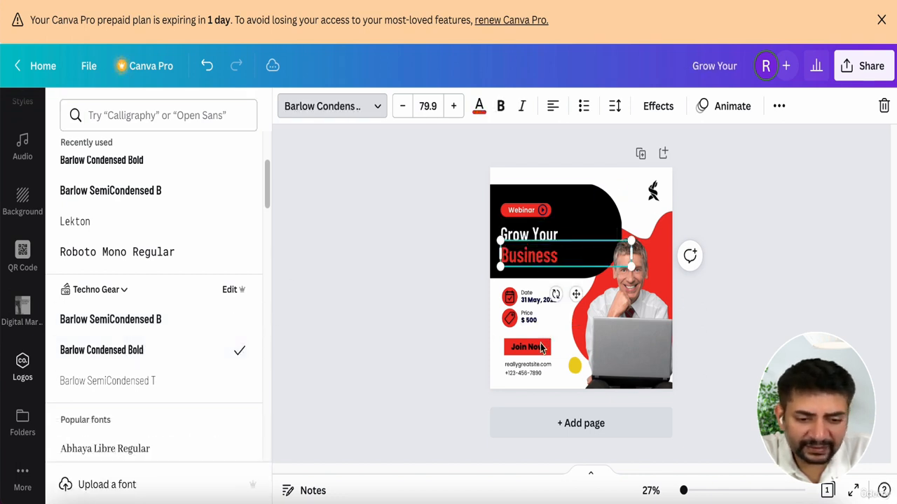
Set the website address line to the Techno Gear font Barlow SemiCondensed Thin and dismiss the Canva Pro expiry notice
left_click(528, 365)
left_click(133, 380)
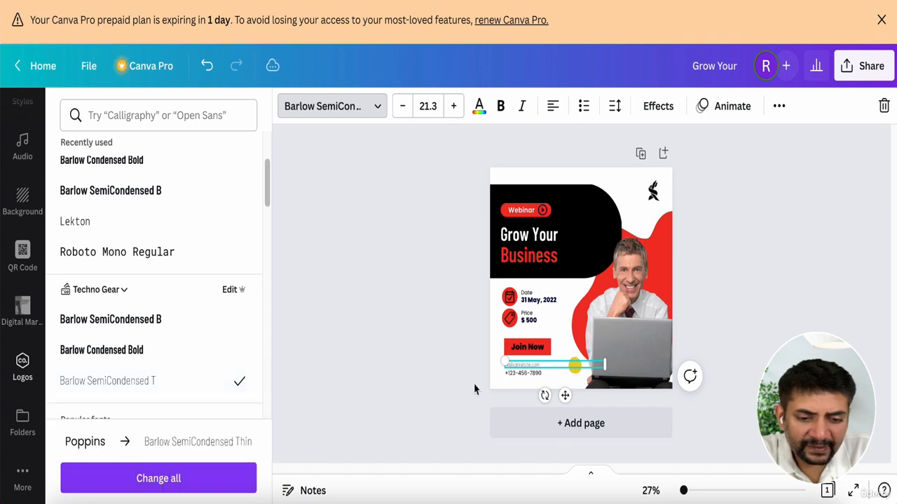
left_click(818, 295)
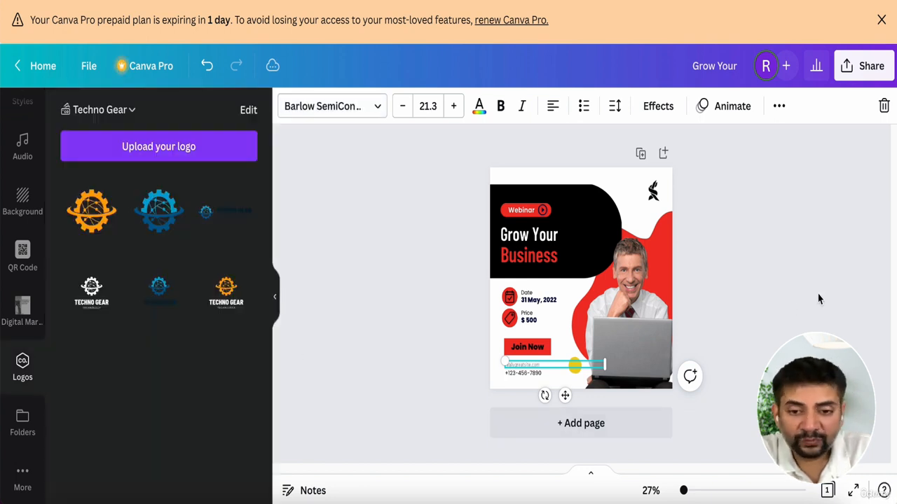
left_click(882, 20)
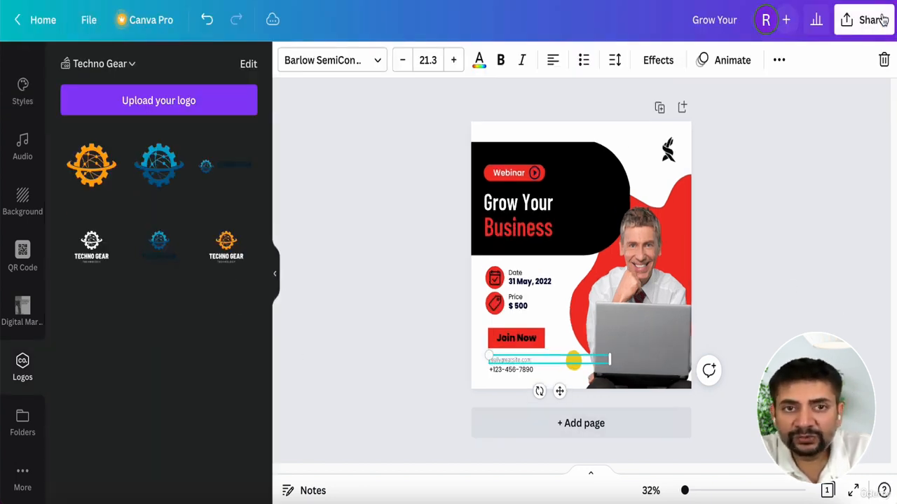